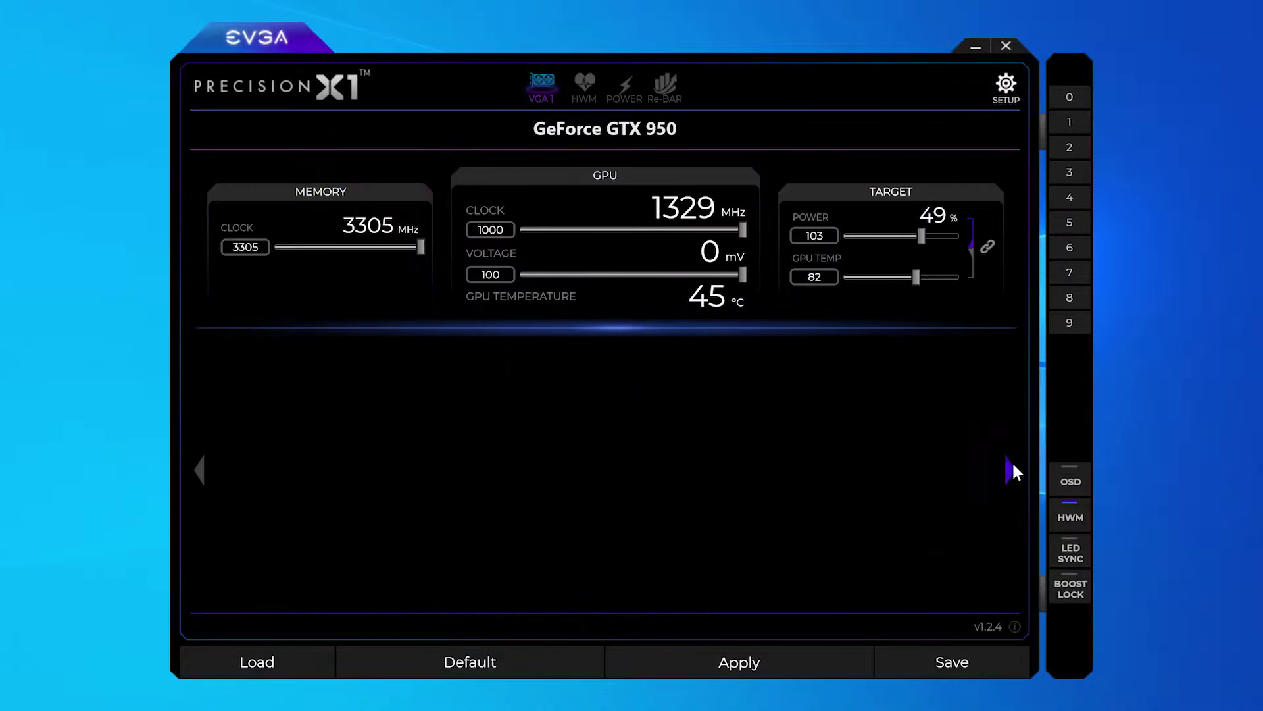
left_click(1011, 468)
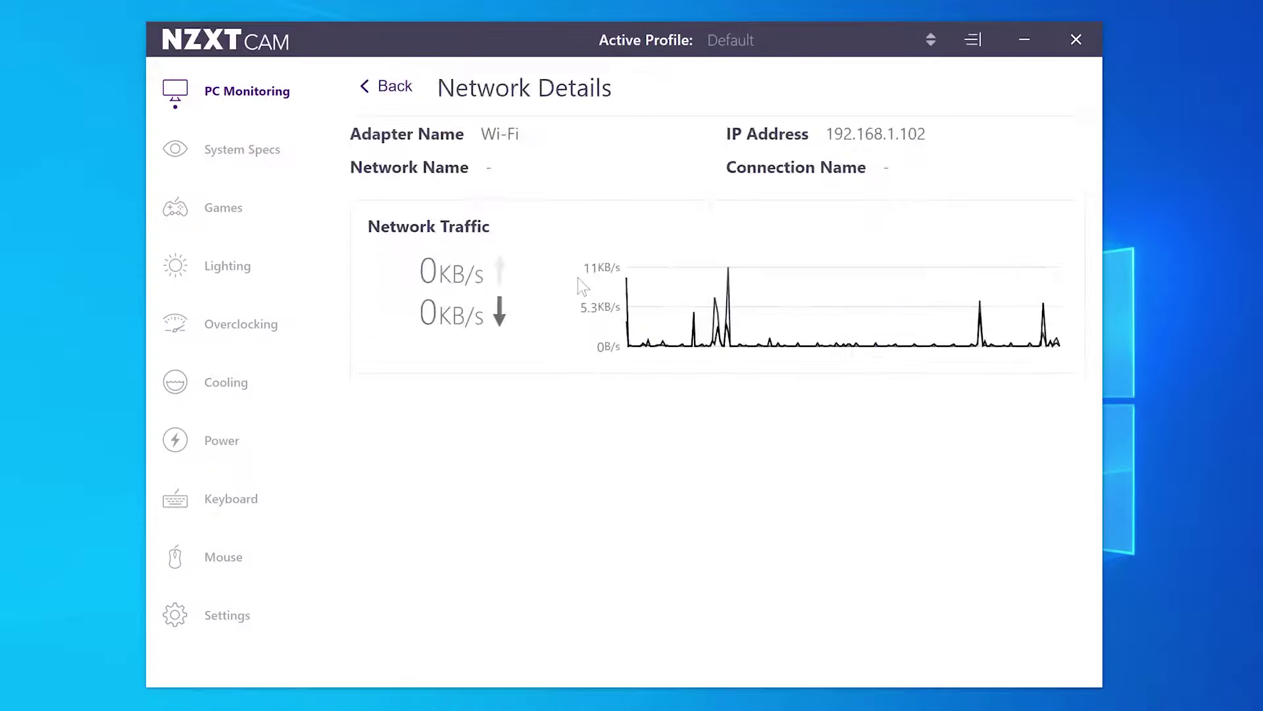
left_click(211, 202)
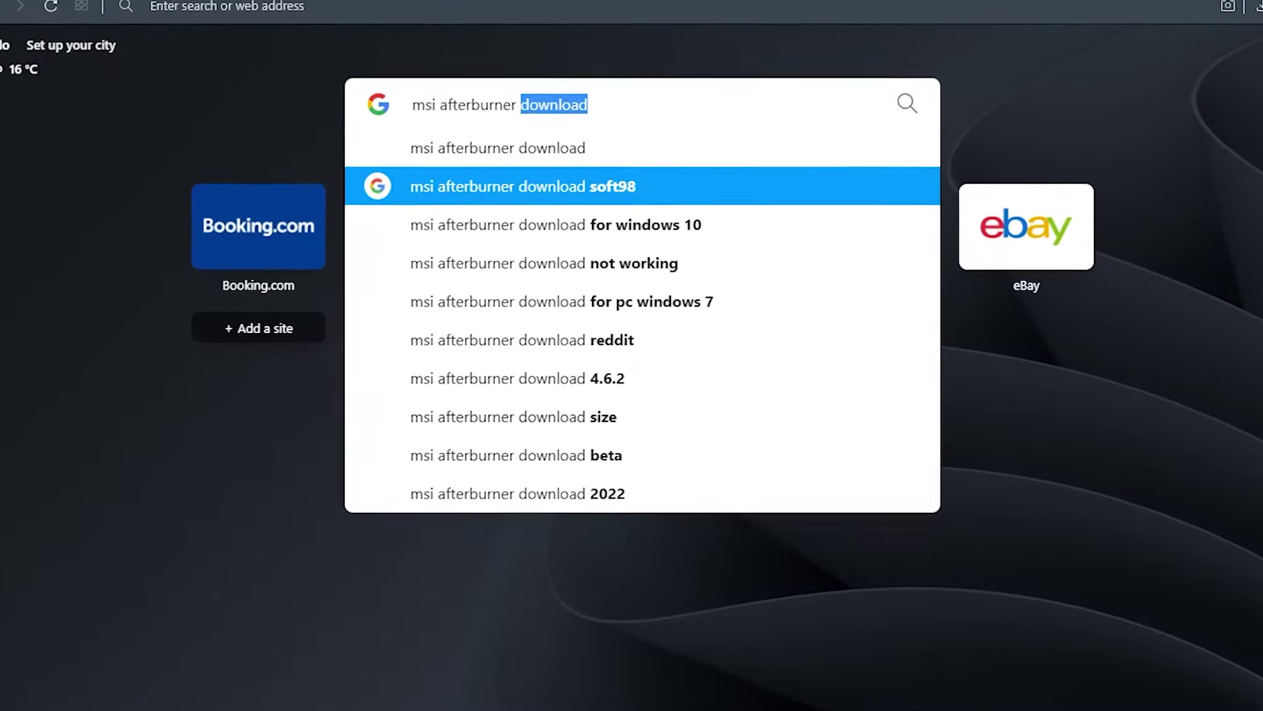
type("دا")
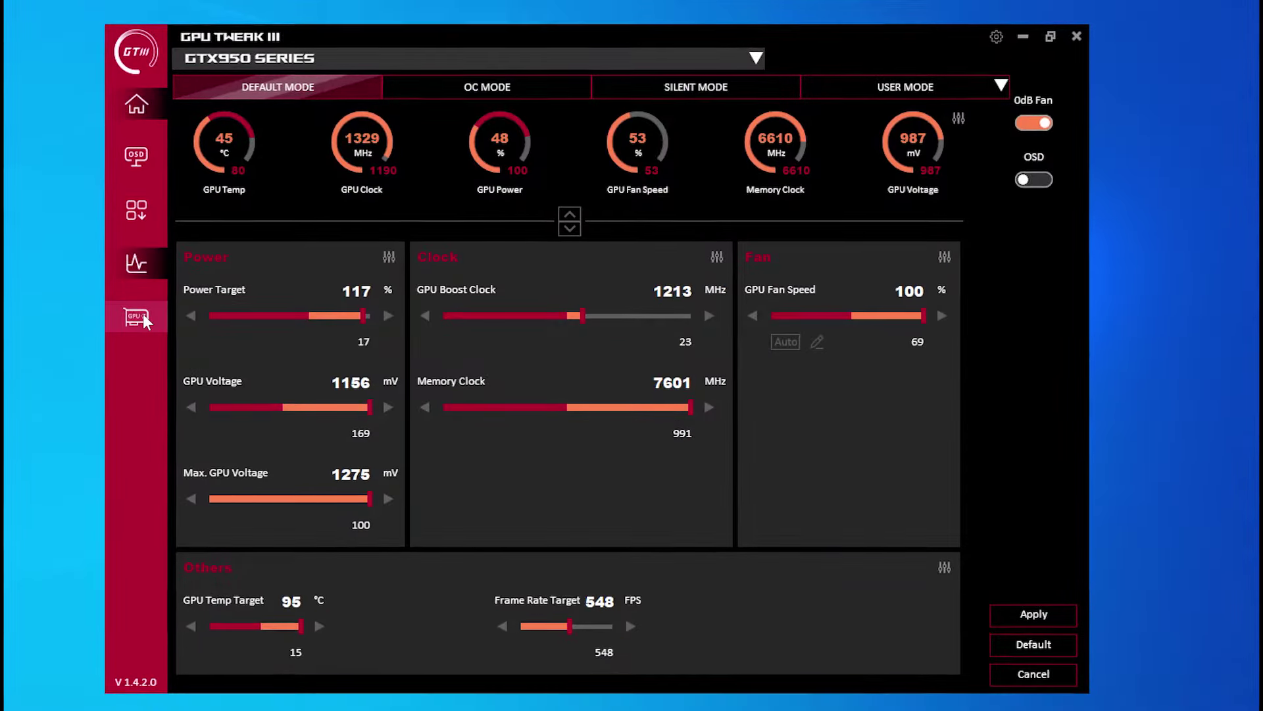
left_click(145, 321)
left_click_drag(921, 39, 885, 648)
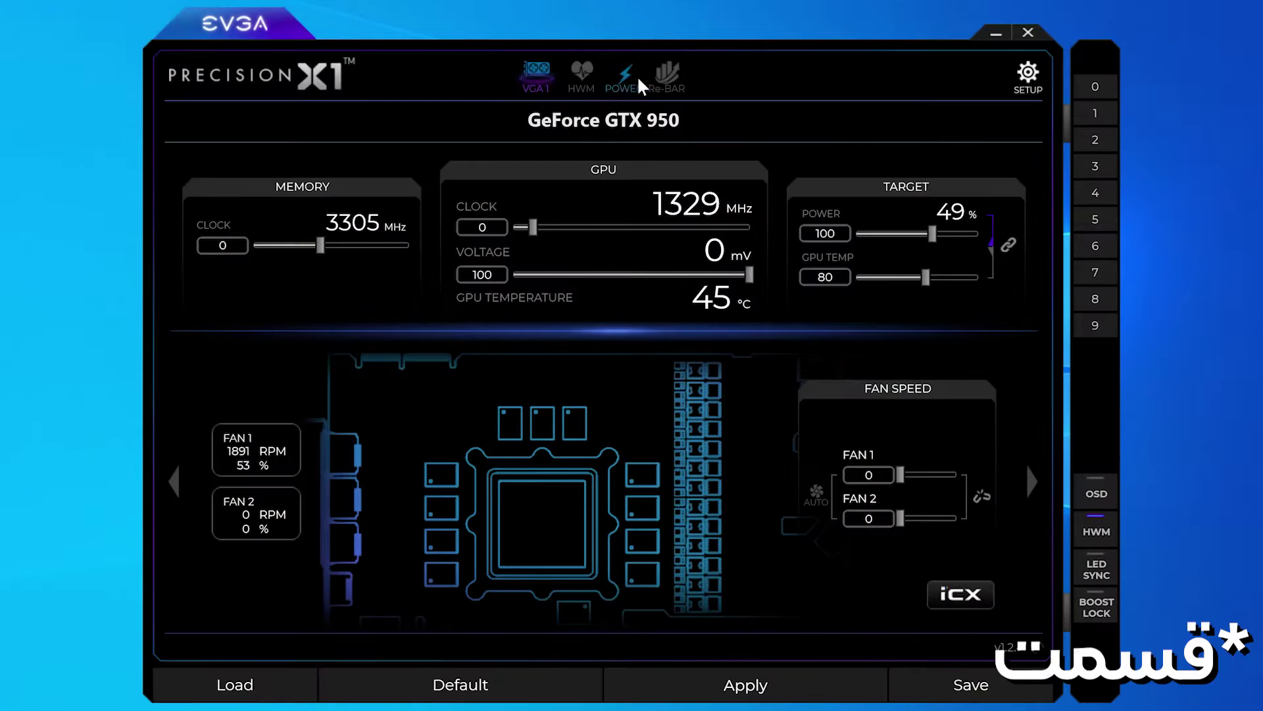
Switch to EVGA Precision X1 and submit the listed system information to the Power Meter
left_click(625, 79)
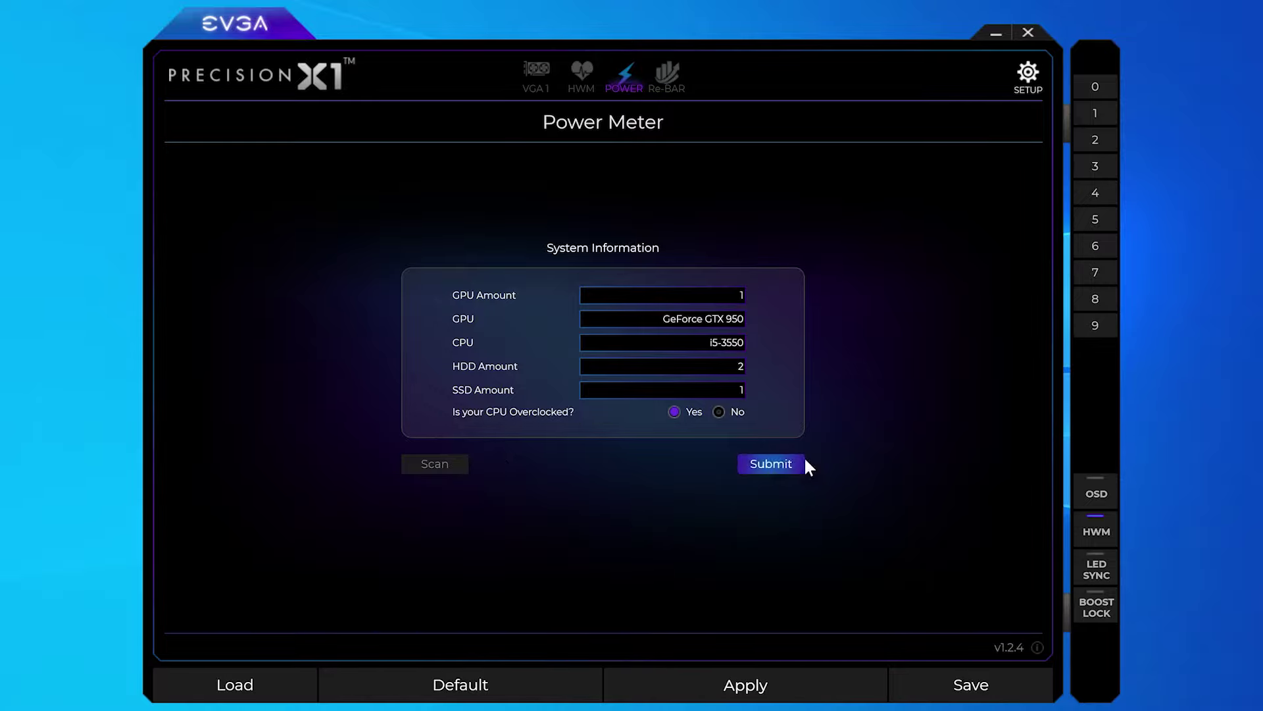
left_click(772, 465)
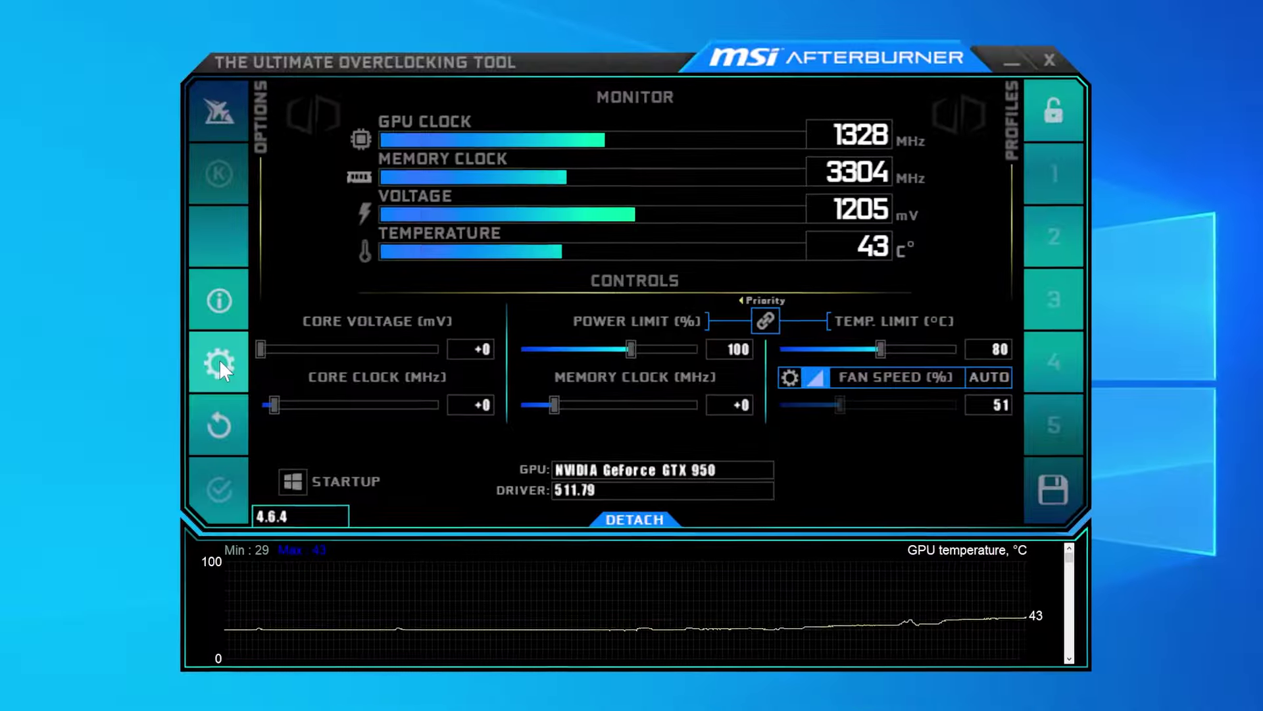
Switch to MSI Afterburner, open its properties and preview the available user interface skins one after another
left_click(220, 360)
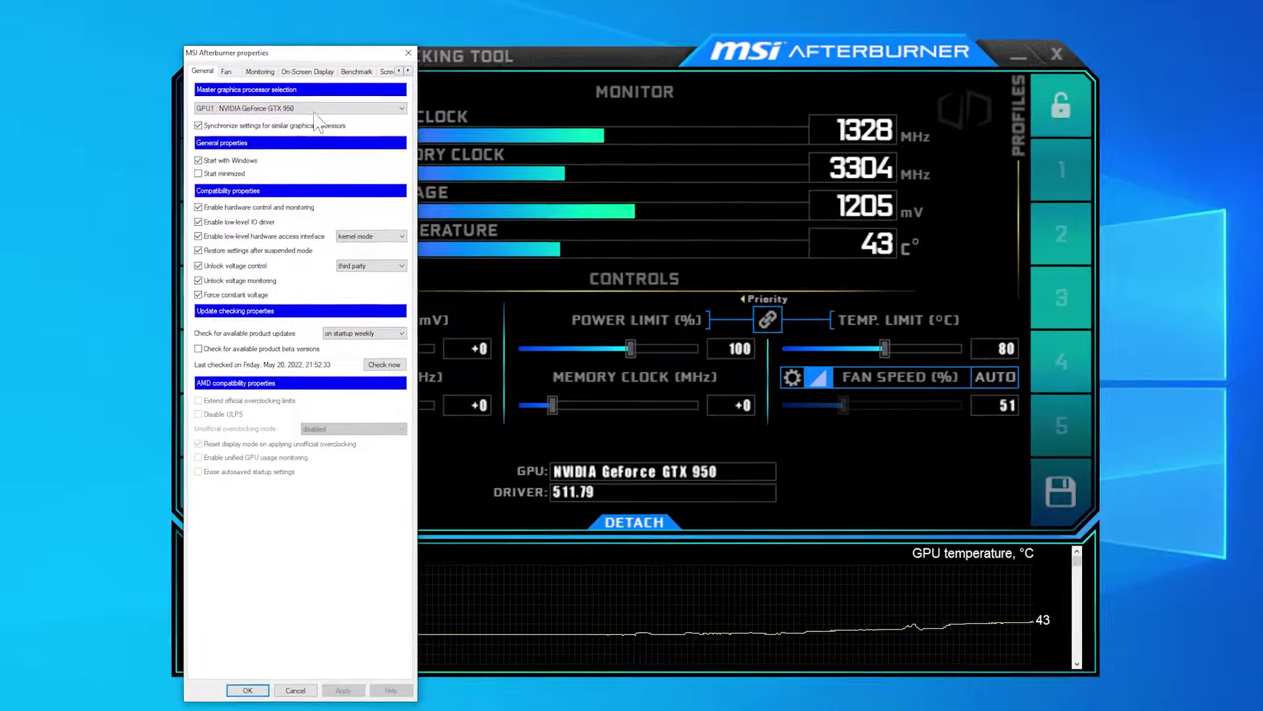
left_click(338, 74)
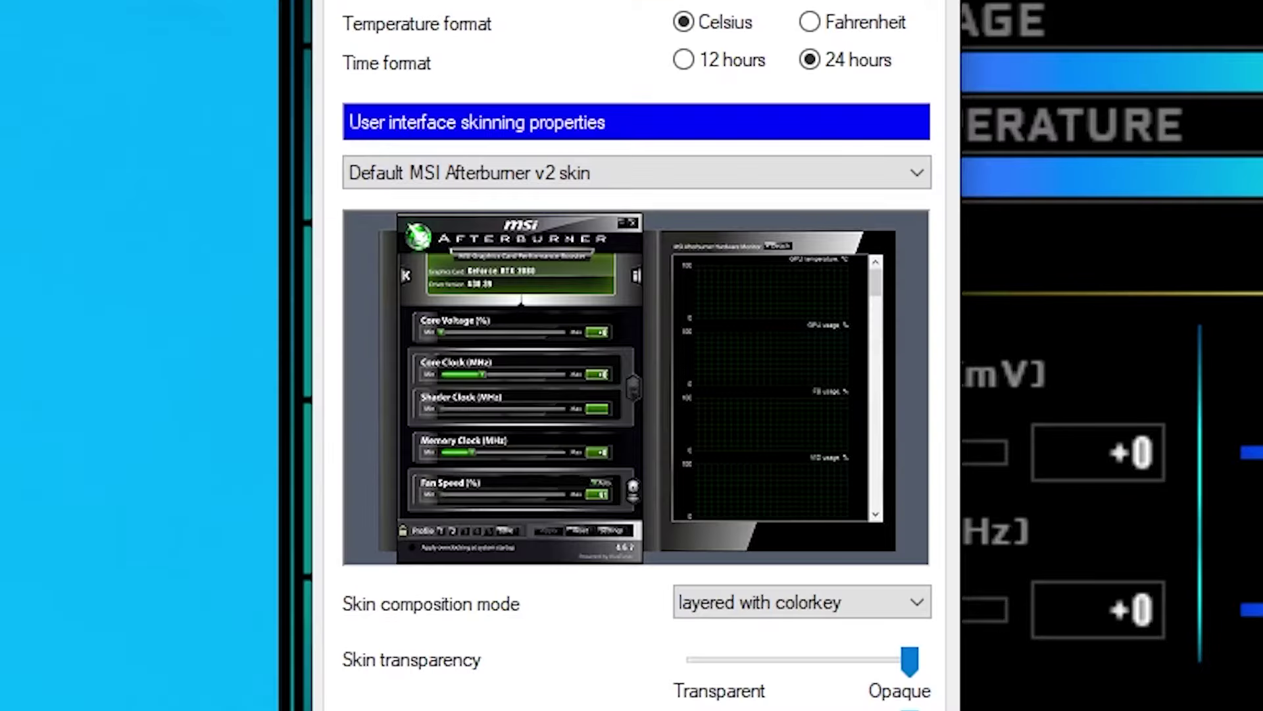
key("Down")
key("Down")
key("Down")
key("Down")
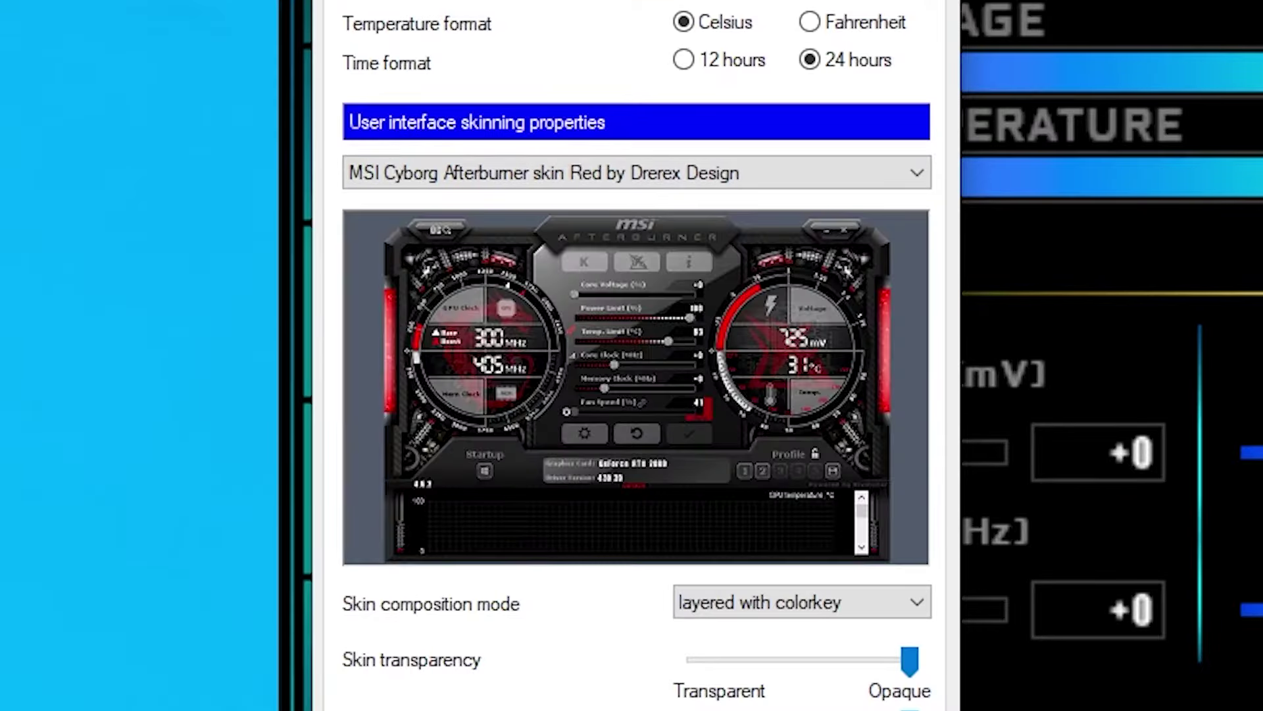
key("Down")
key("Down")
key("Down")
key("Down")
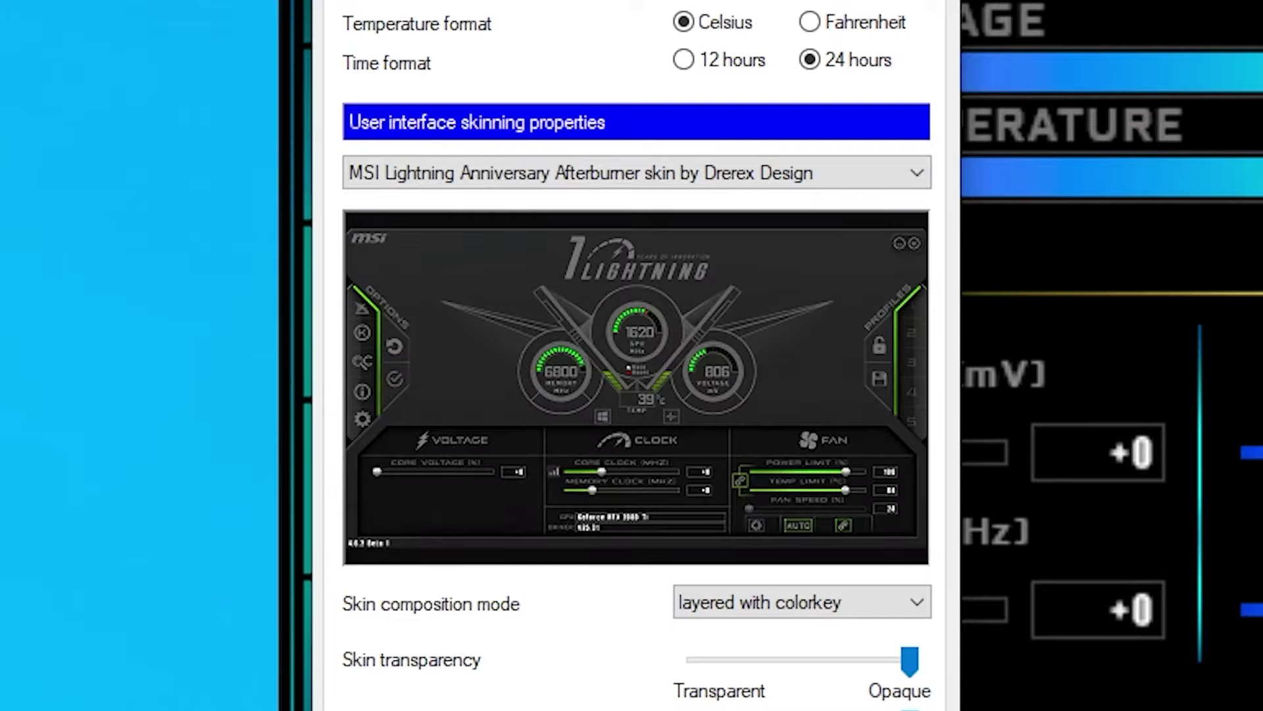
key("Down")
key("Down")
key("Down")
key("Down")
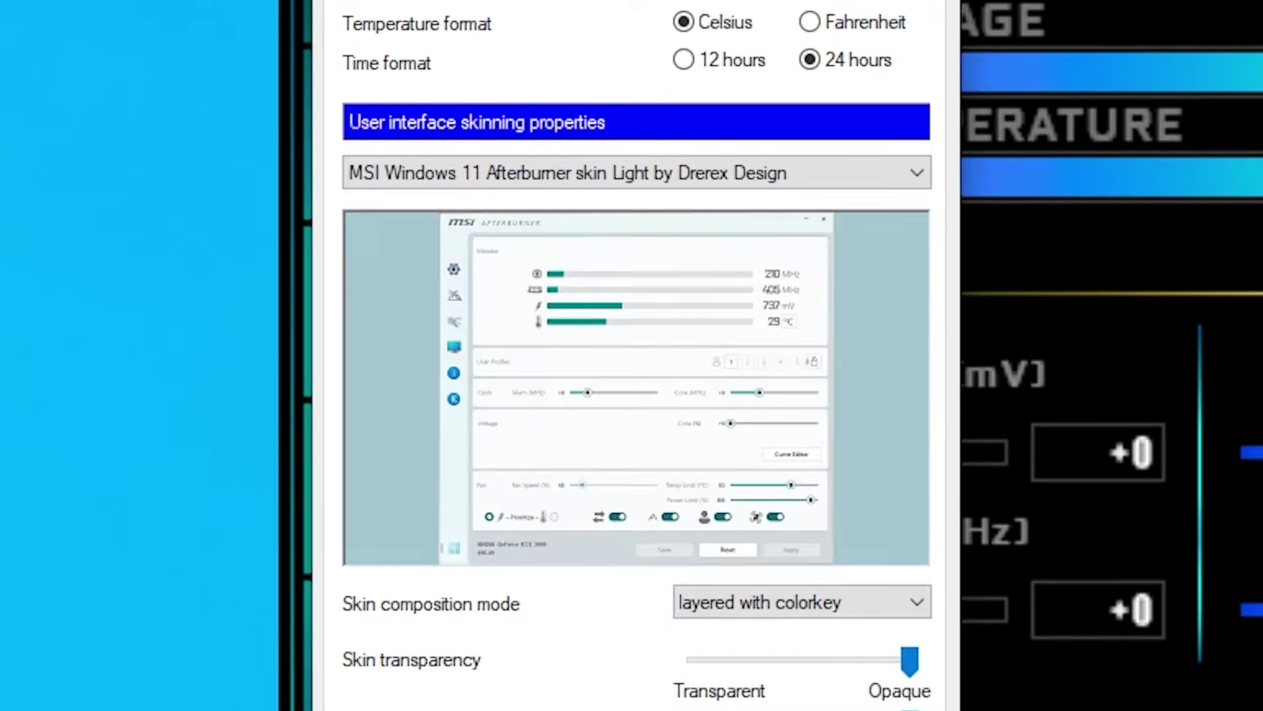
key("Down")
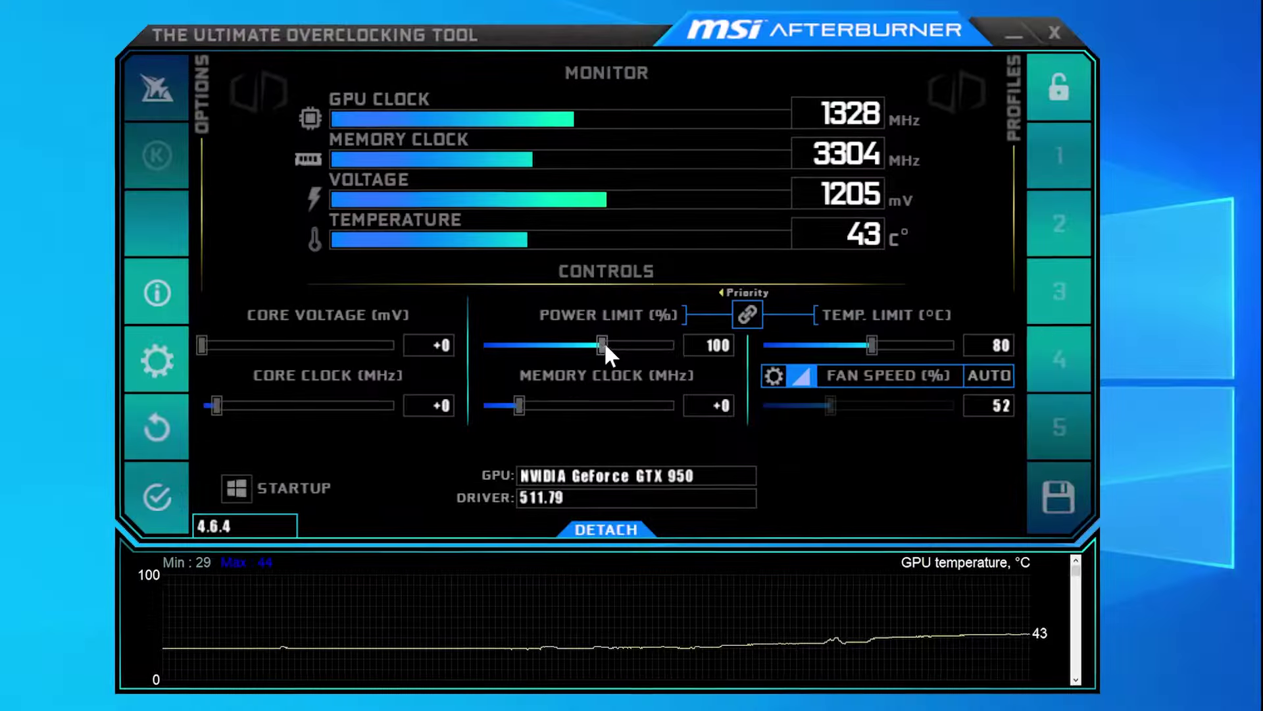
Raise the linked power and temperature limits to their maximum, then set the power limit back to 100%
left_click_drag(603, 344, 696, 349)
left_click(716, 346)
key("BackSpace")
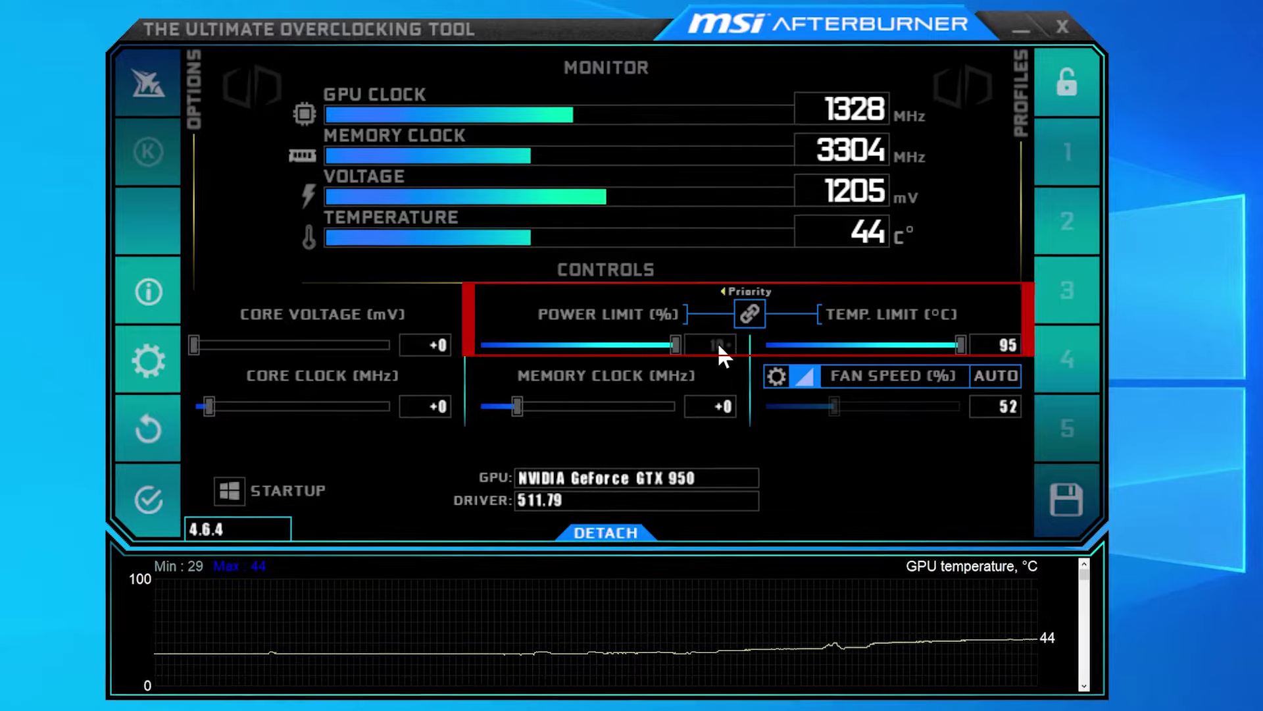
type("100")
key("Return")
Try raising the power limit several times with the temperature limit linked, ending at 114%
left_click_drag(602, 345, 637, 344)
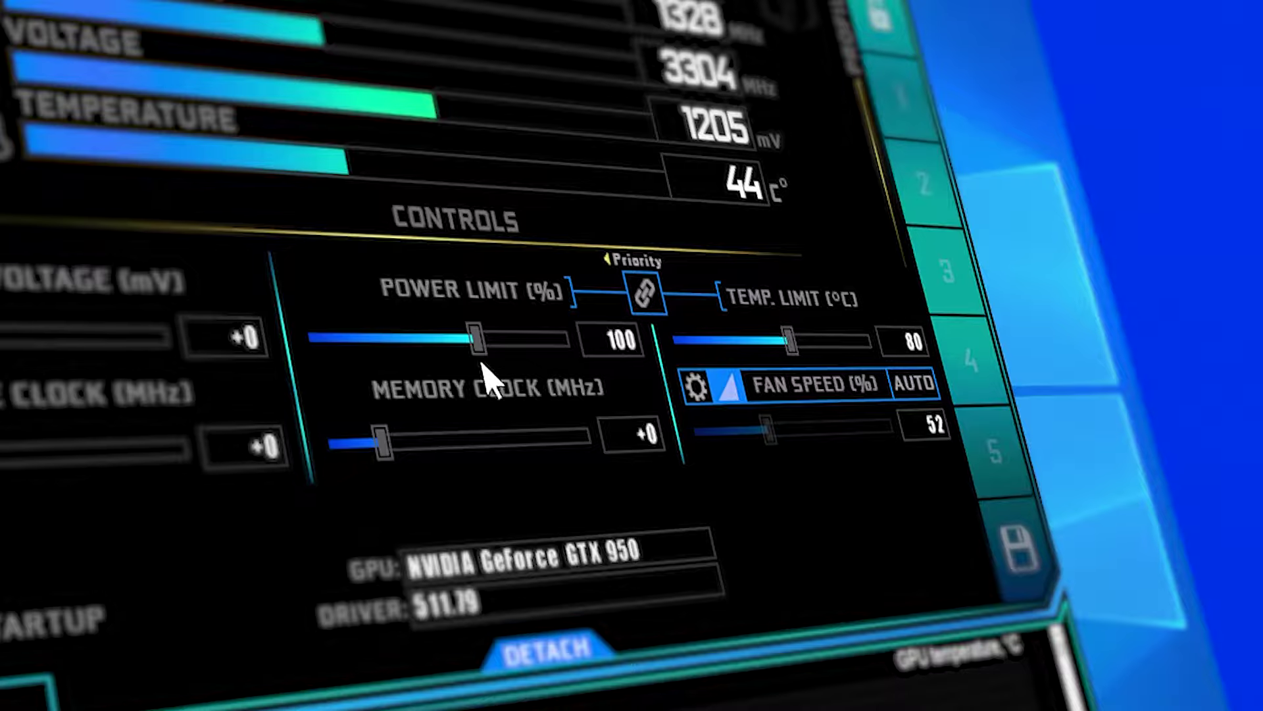
left_click_drag(500, 355, 579, 334)
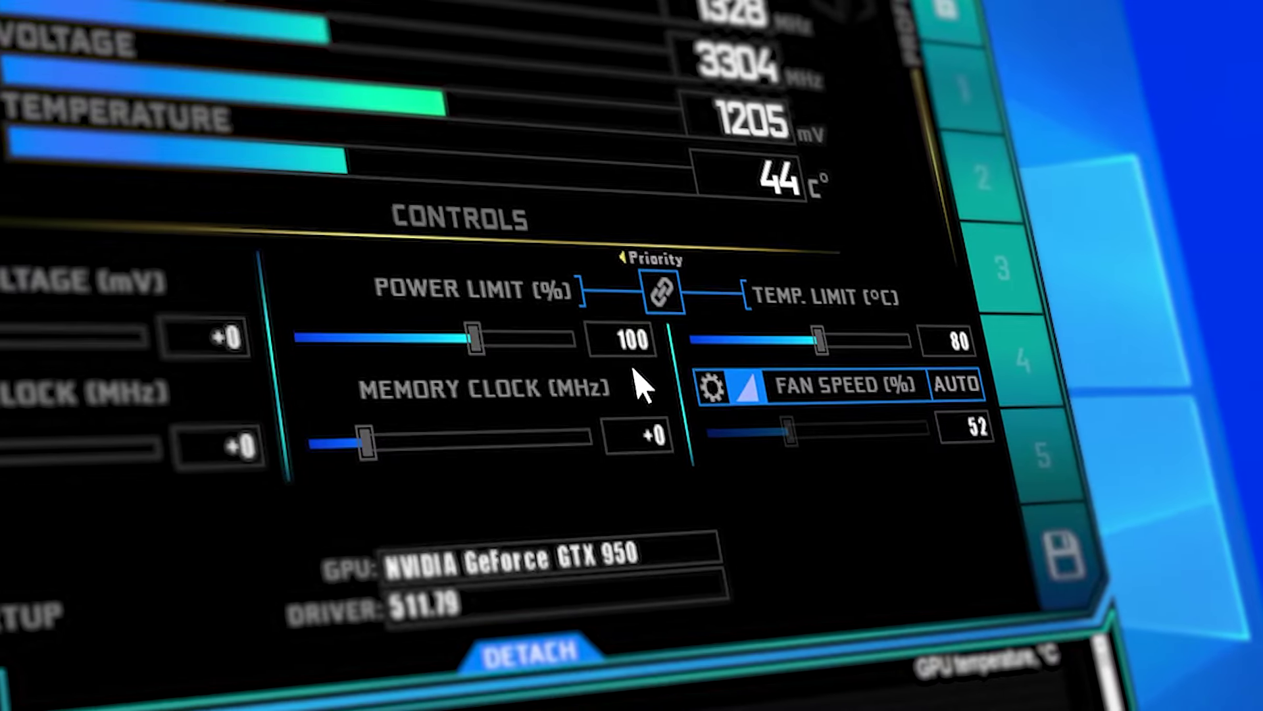
left_click_drag(474, 338, 530, 337)
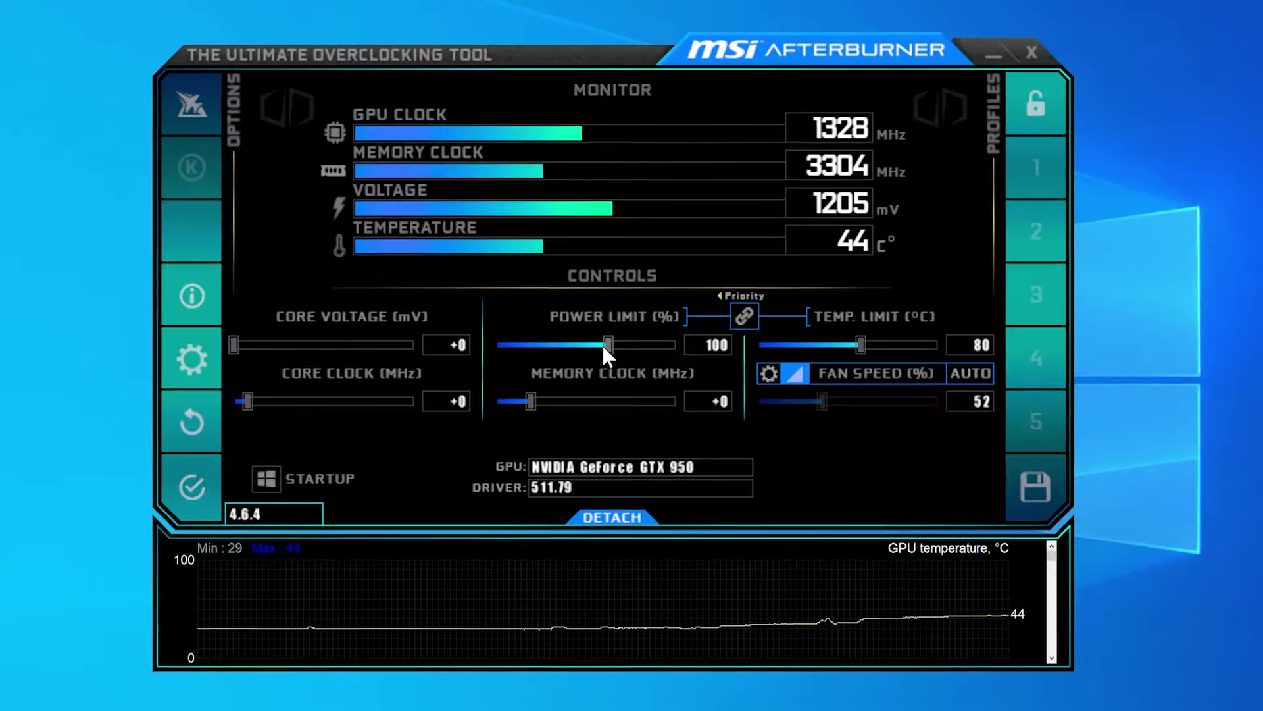
left_click_drag(602, 345, 661, 346)
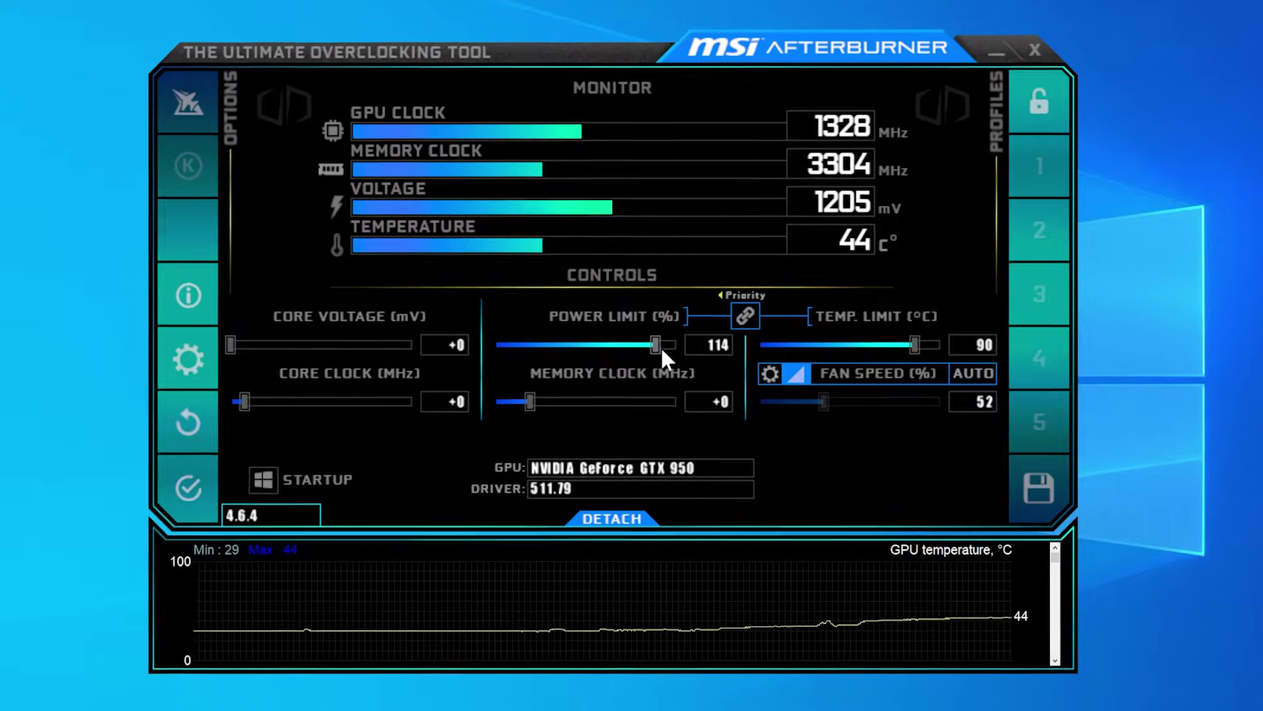
Unlink the power limit from the temperature limit and try adjusting each one separately
left_click(748, 316)
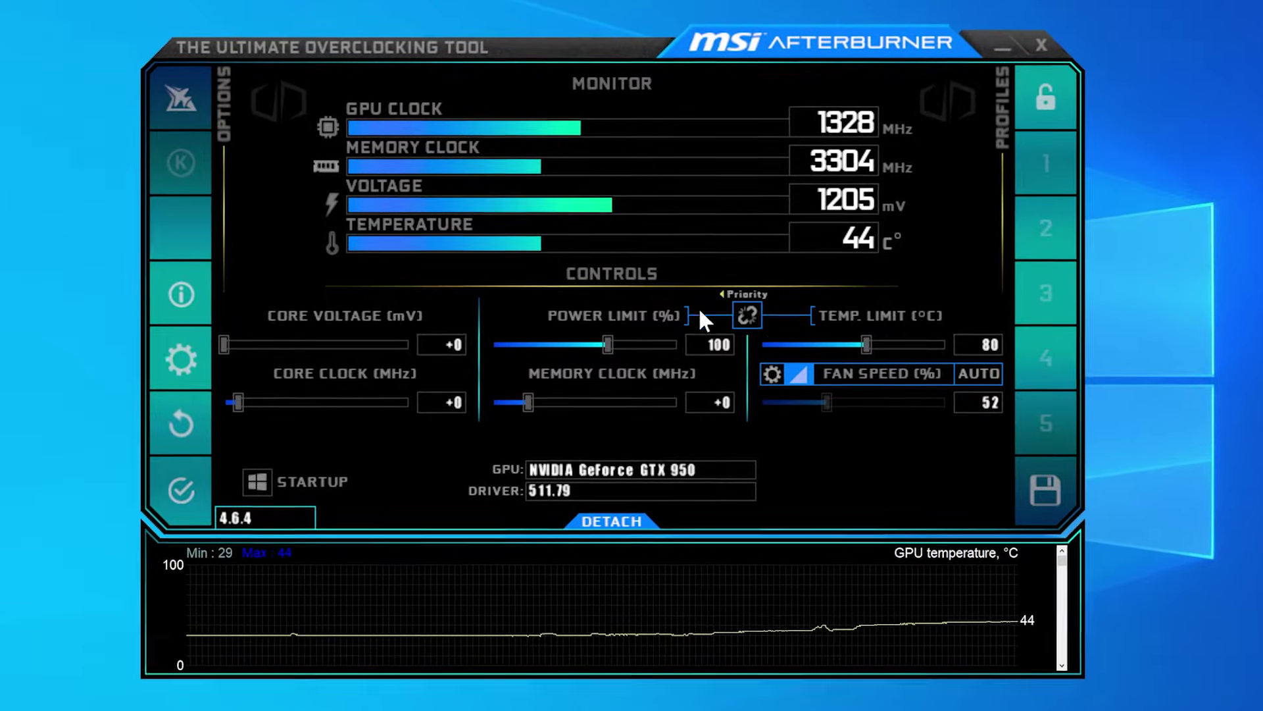
left_click_drag(621, 346, 834, 341)
left_click(916, 342)
left_click(920, 347)
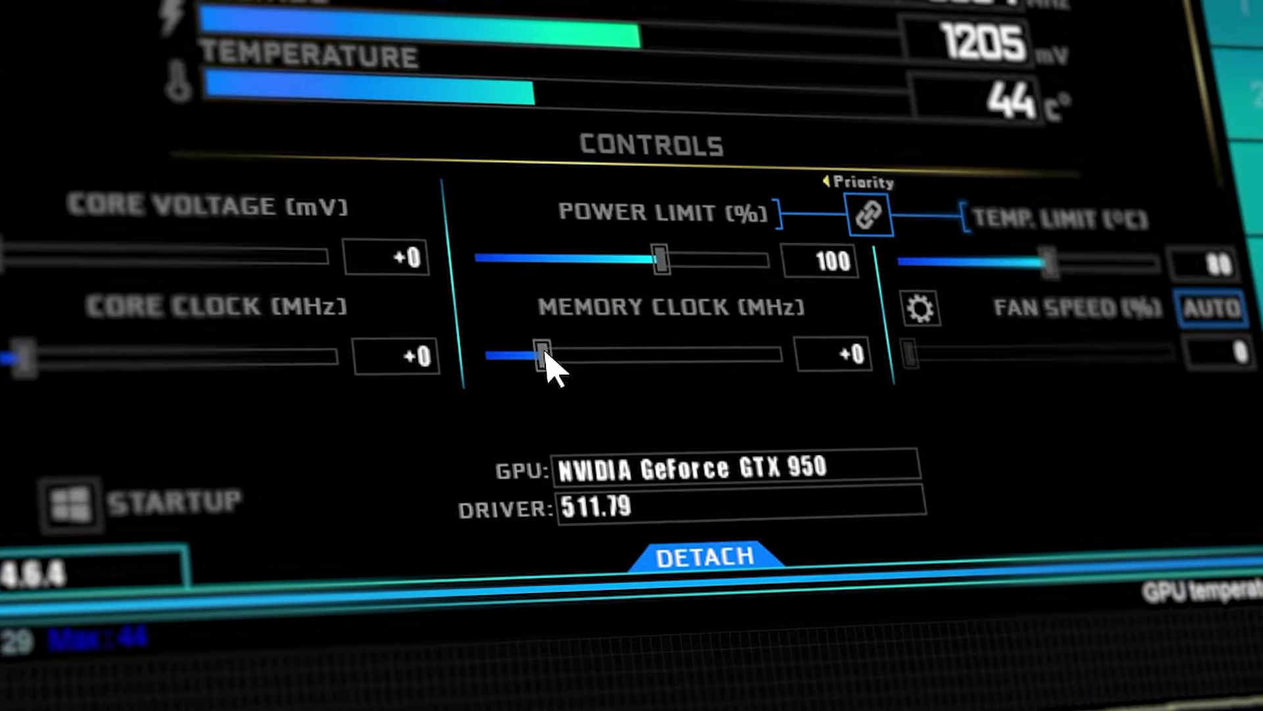
Try lowering the memory clock offset to -502 MHz, then raising it to +2000 MHz
left_click_drag(544, 356, 358, 362)
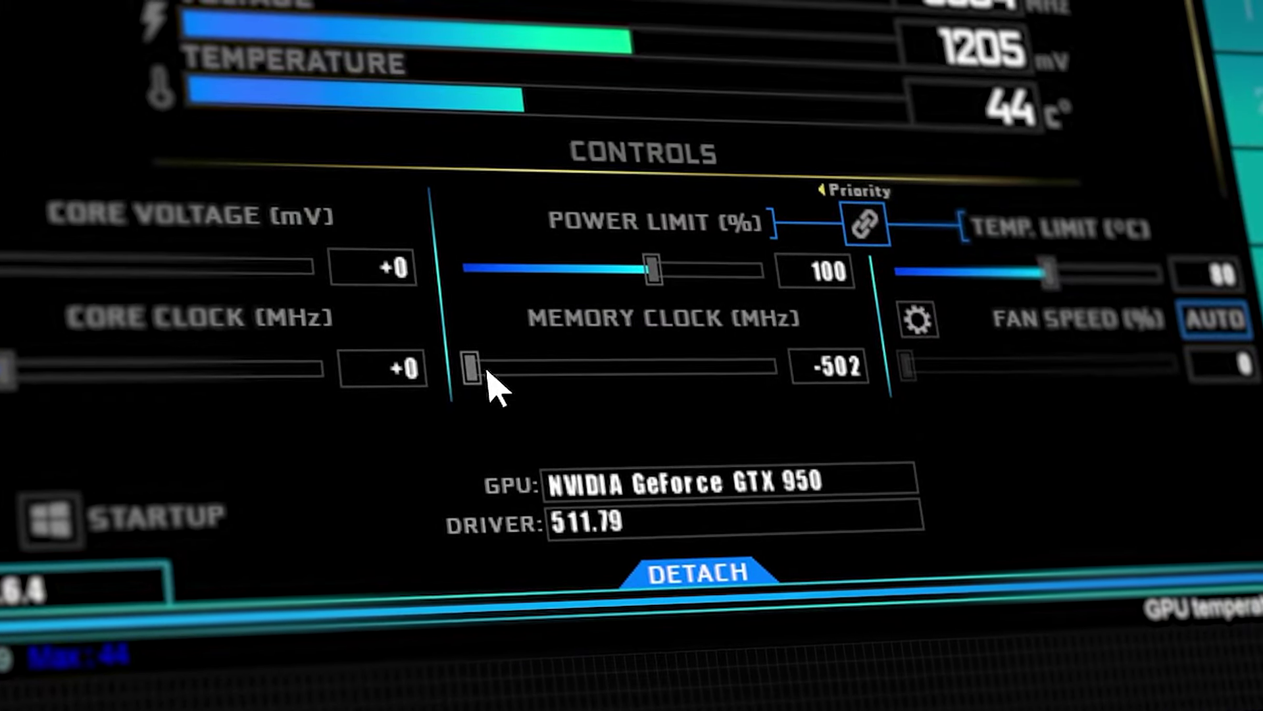
left_click_drag(487, 372, 827, 409)
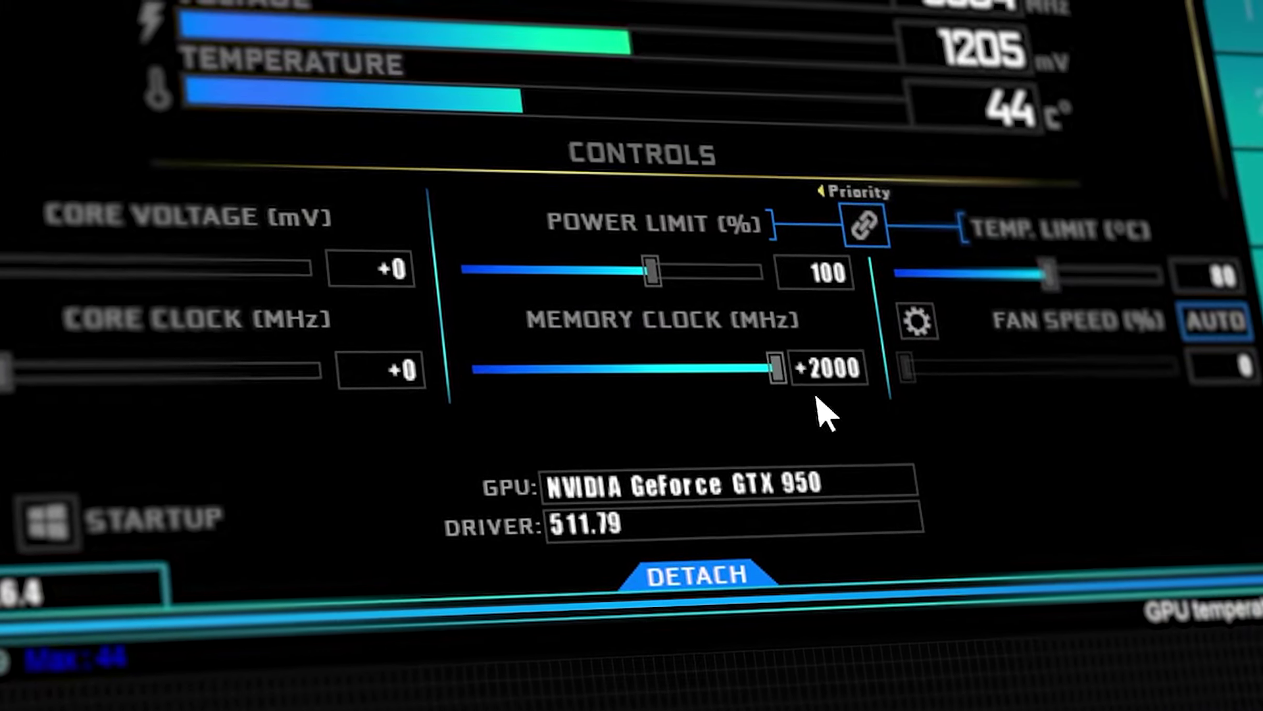
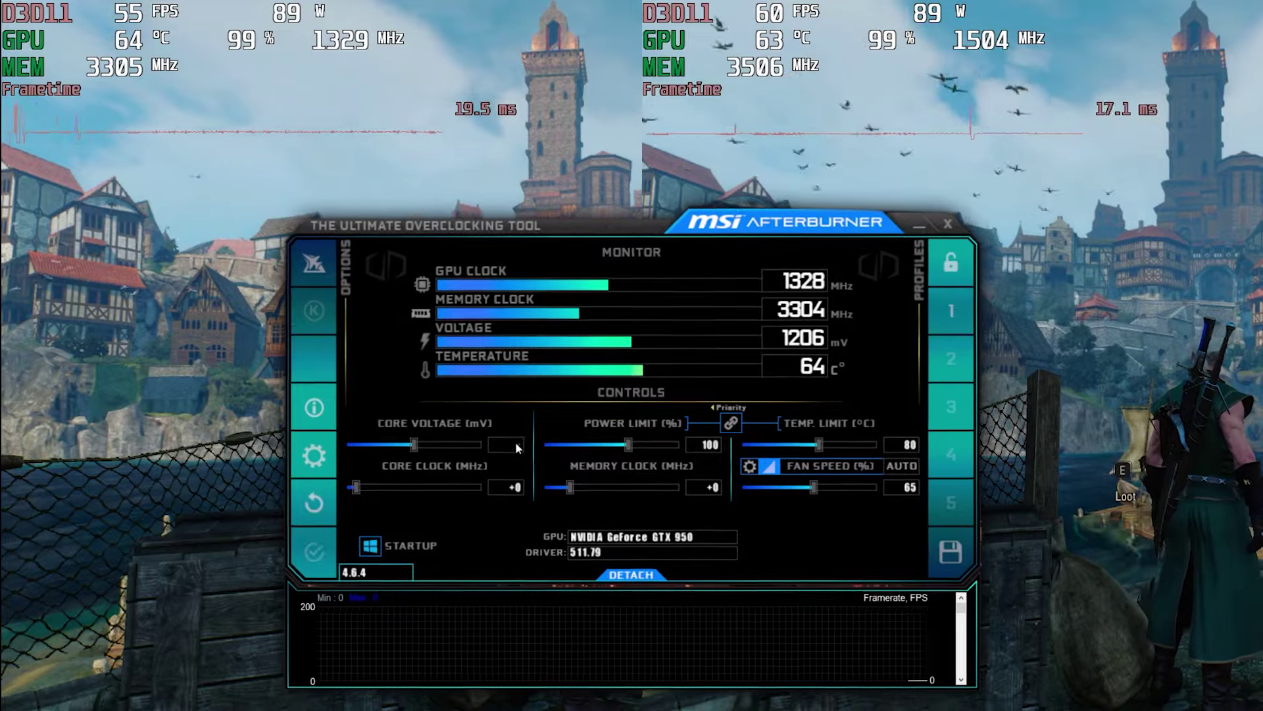
Set the core voltage offset to +50 mV and the memory clock offset to +200 MHz
key("Return")
left_click(712, 489)
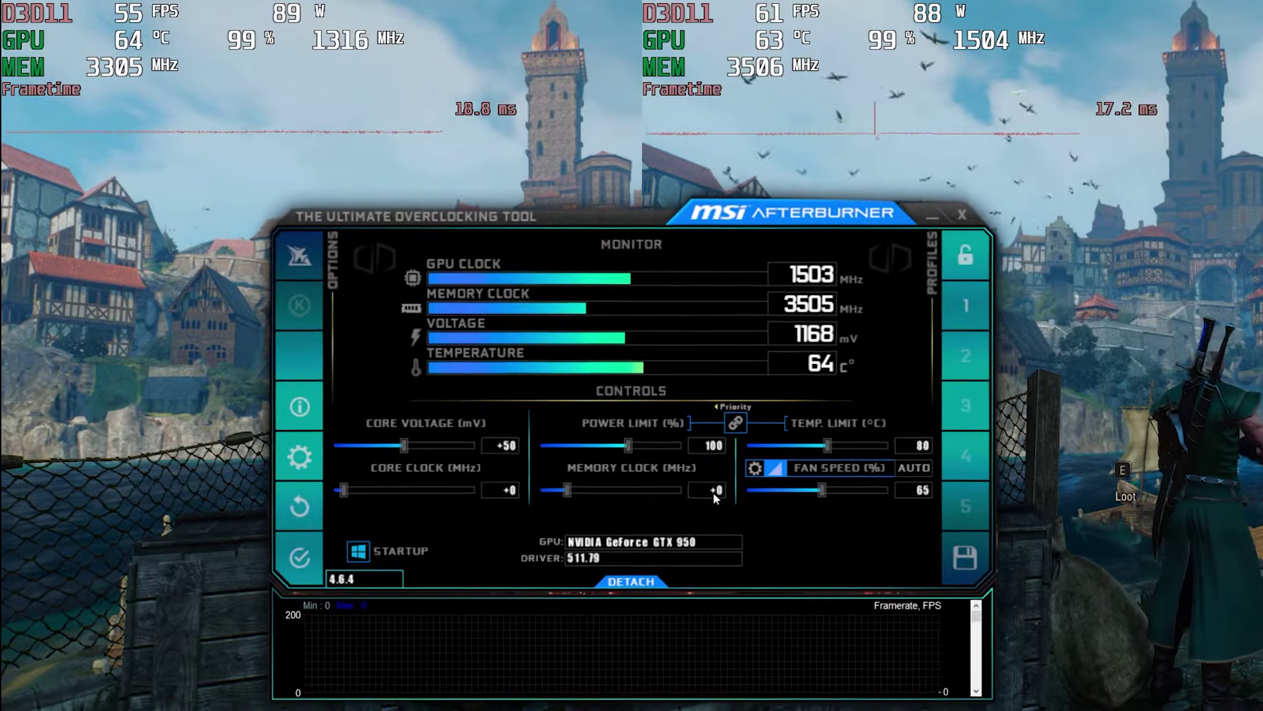
type("200")
key("Return")
left_click(509, 489)
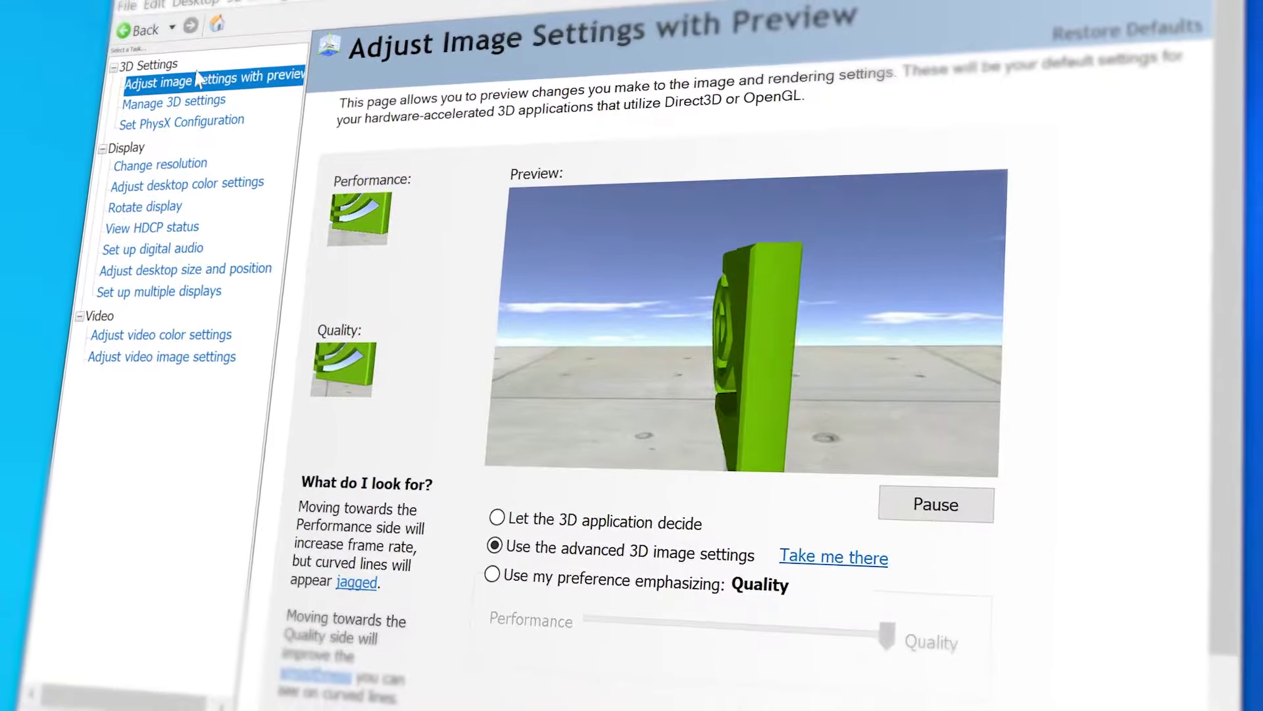
Switch to NVIDIA Control Panel, view the global 3D settings and go on to the display resolution settings
left_click(177, 110)
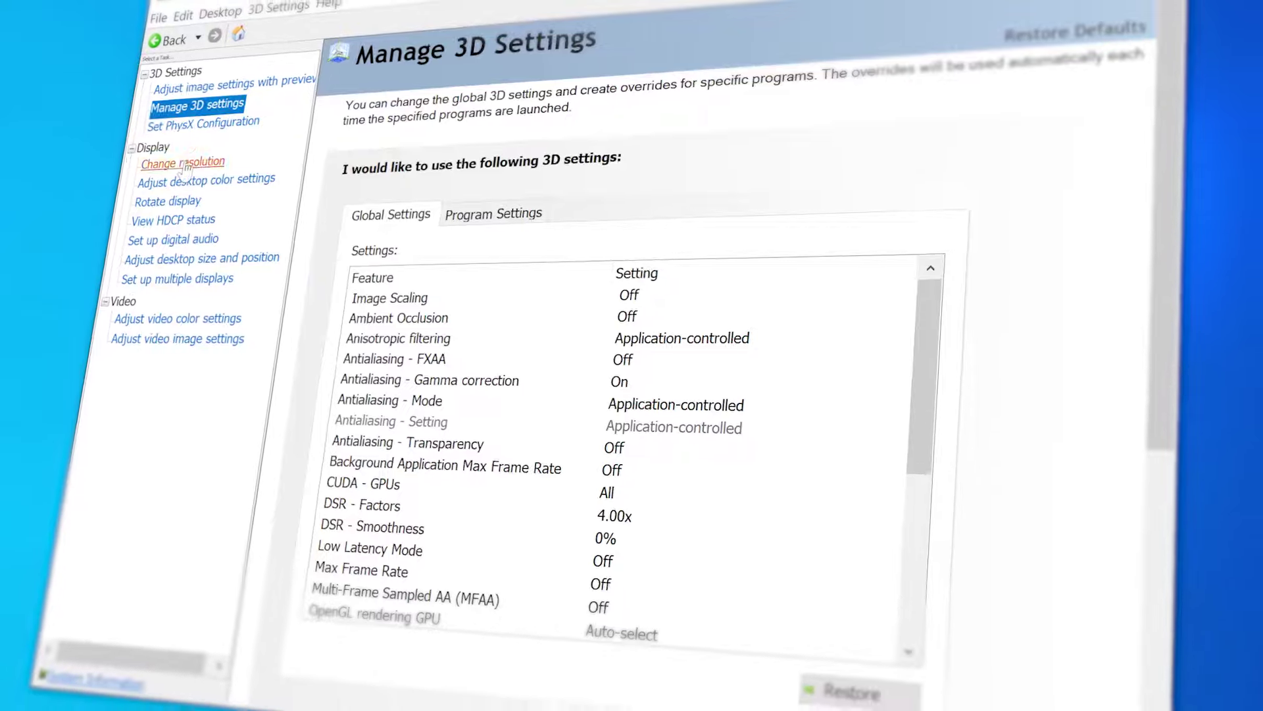
left_click(168, 165)
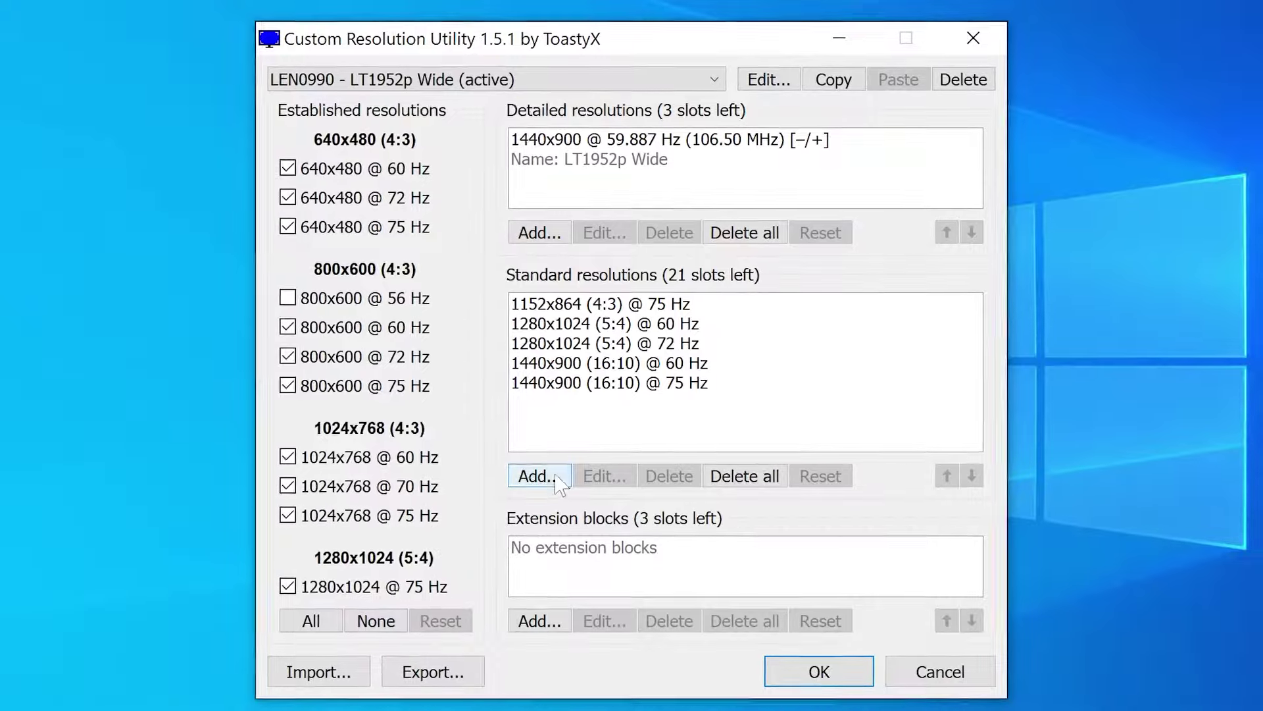
Switch to Custom Resolution Utility and define a new standard resolution of 1280x1024 (5:4) at 65 Hz
left_click(541, 473)
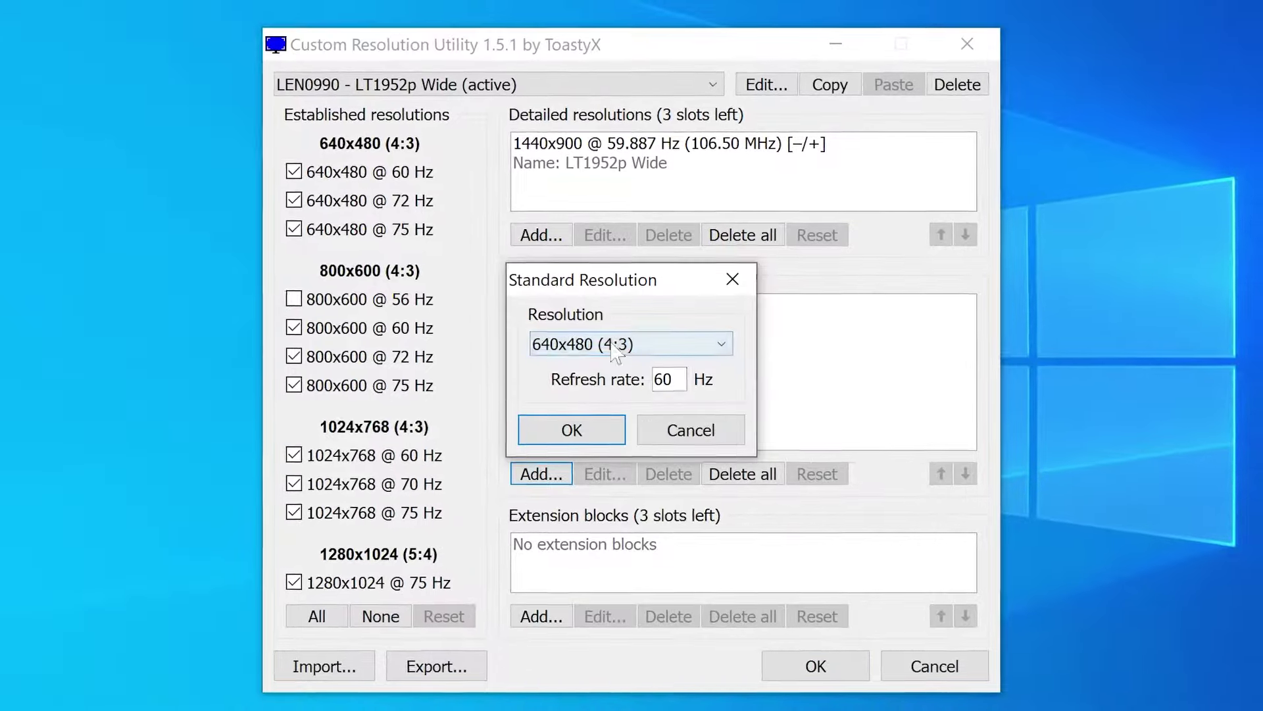
left_click(625, 344)
left_click(595, 520)
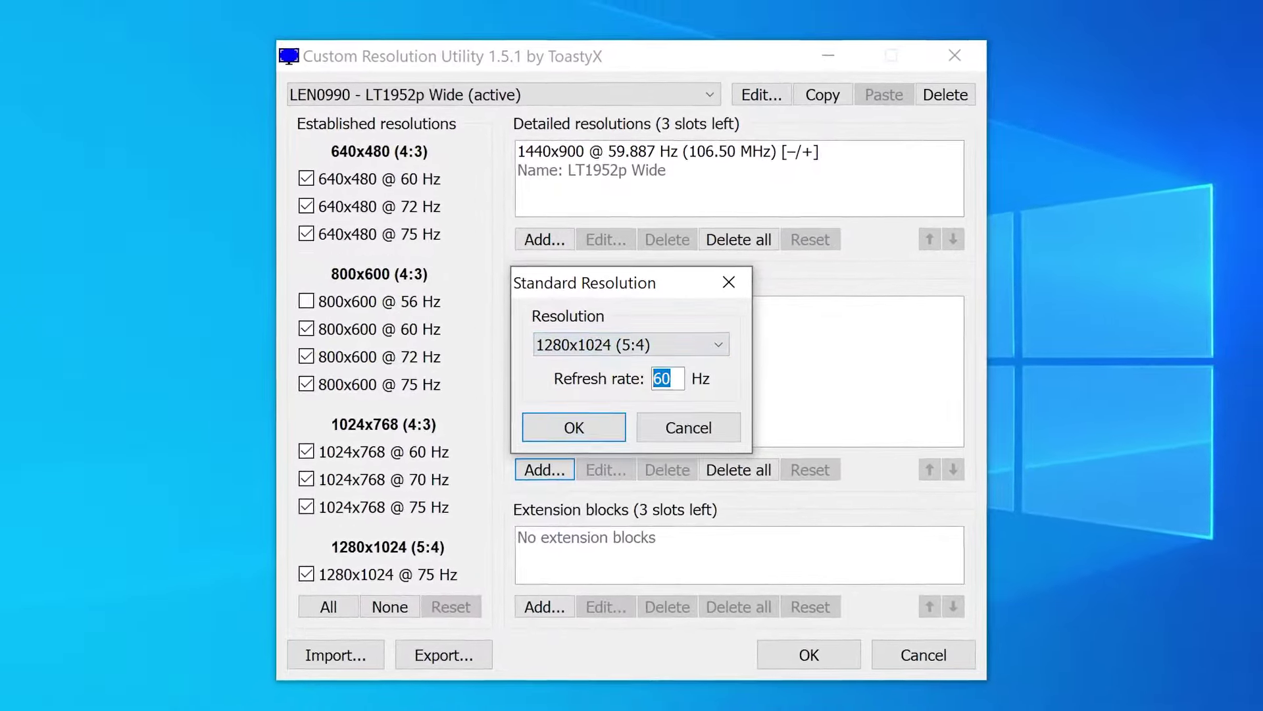
type("65")
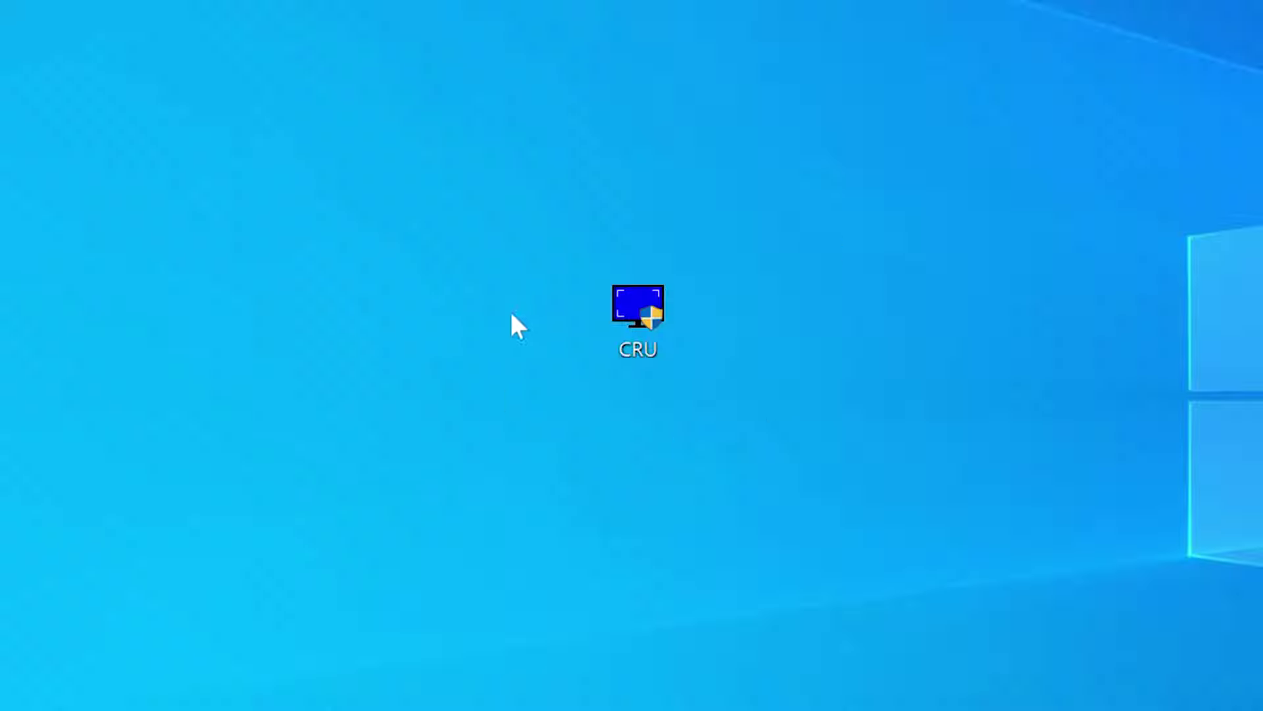
Launch the CRU utility from the desktop
double_click(636, 306)
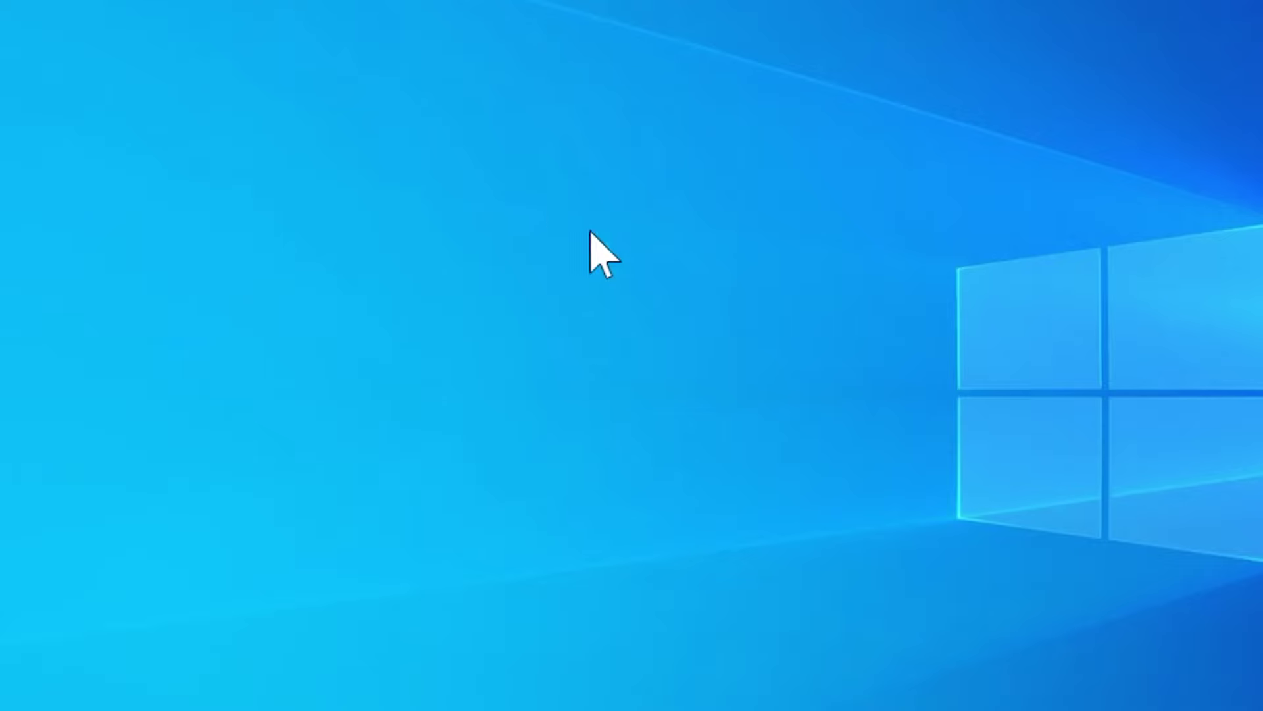
Open the display resolution settings in NVIDIA Control Panel and select 1280 × 800 for the Lenovo display
right_click(503, 248)
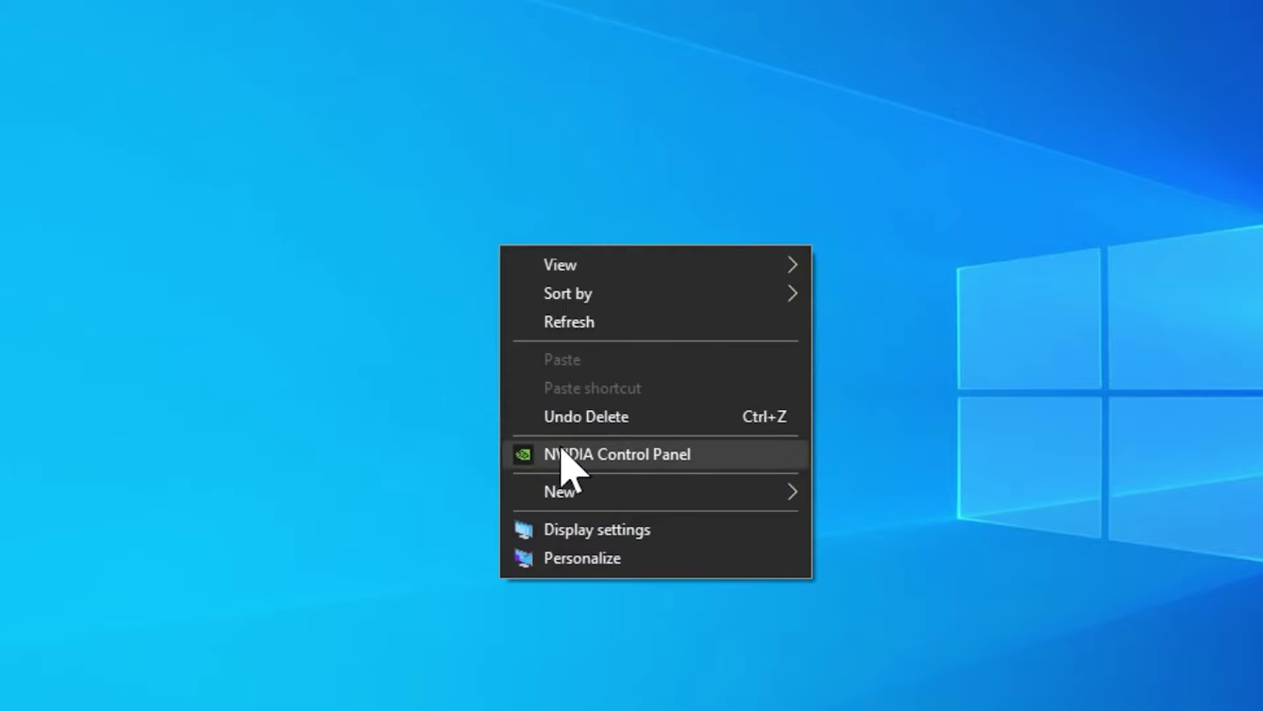
left_click(624, 454)
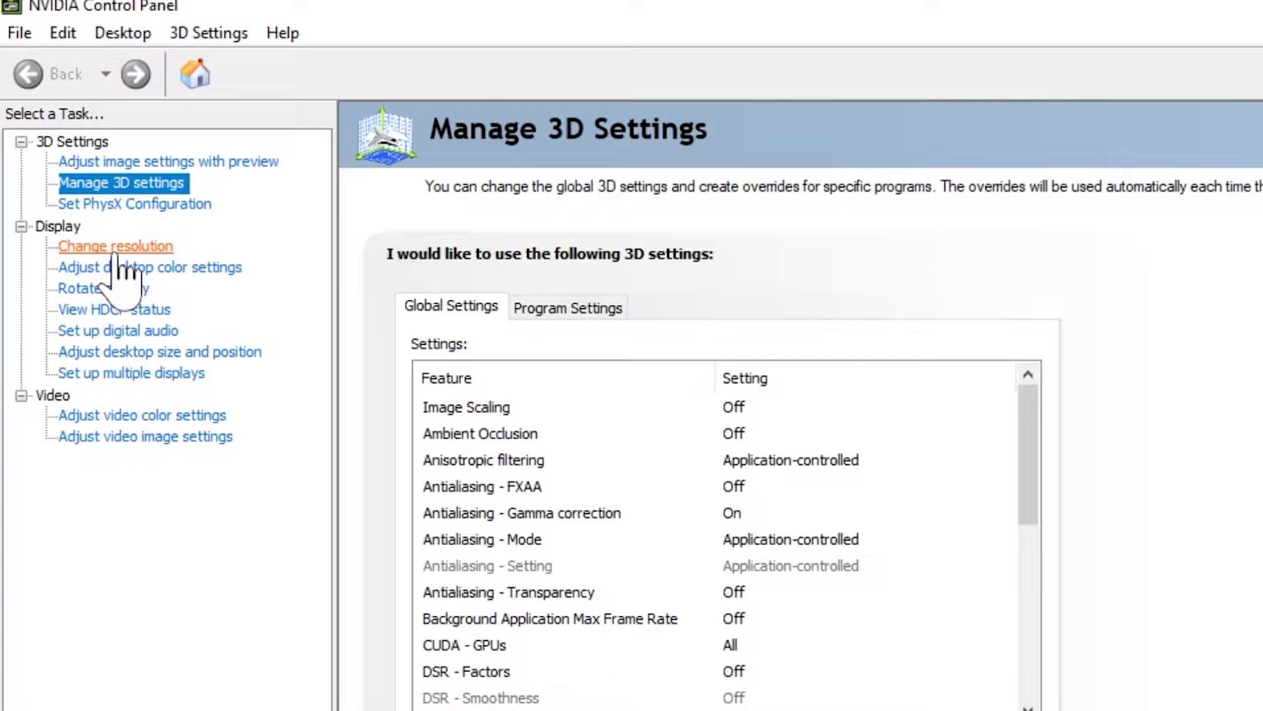
left_click(116, 249)
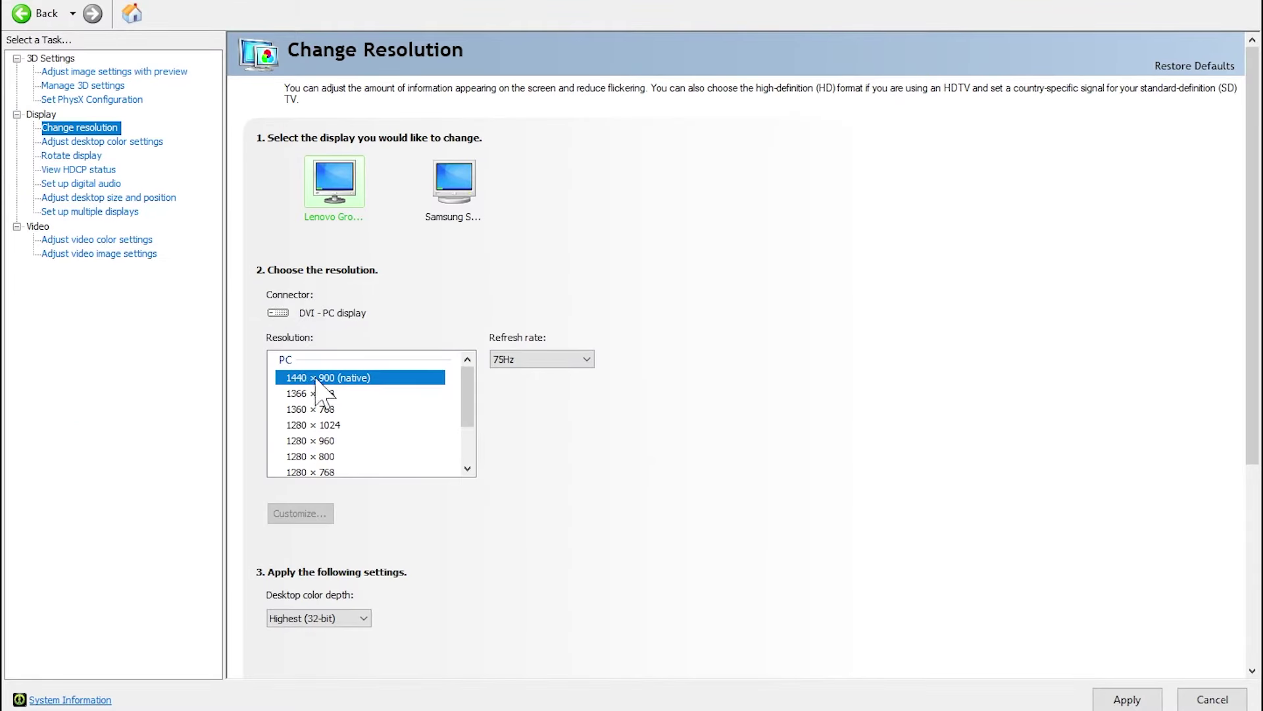
left_click(510, 359)
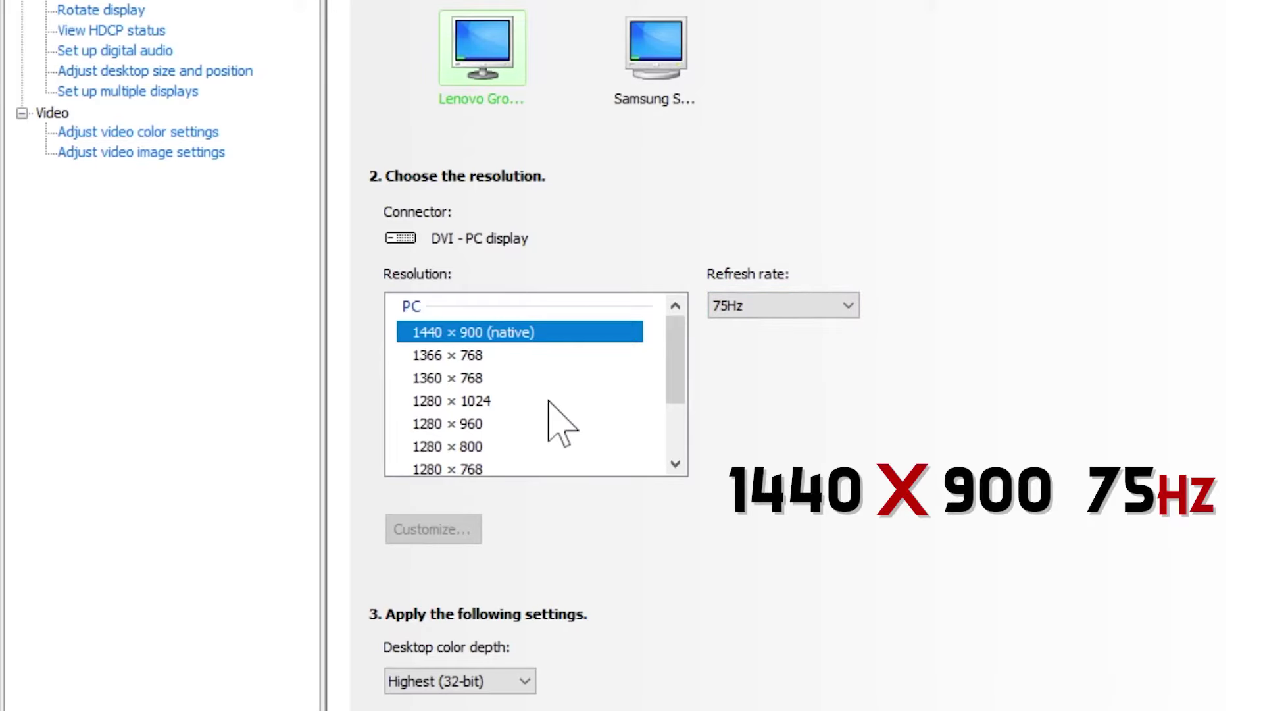
left_click(473, 449)
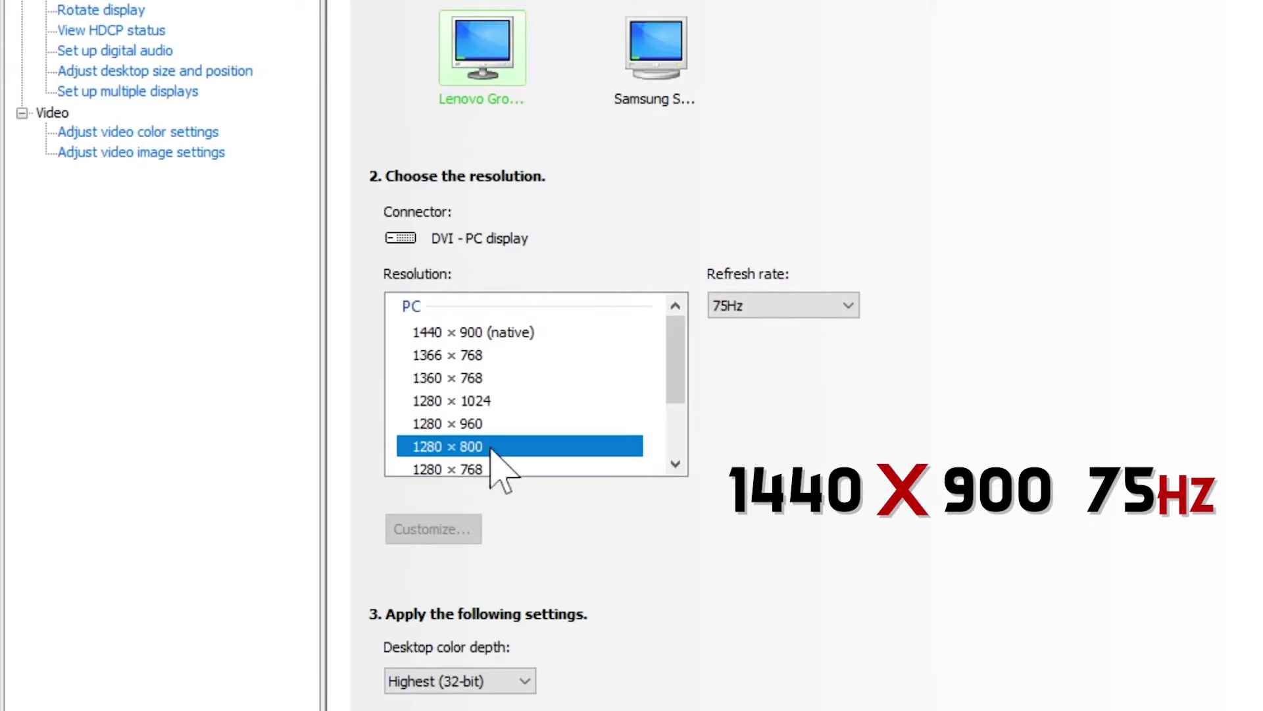
Check the available refresh rates for 1280 × 800 and select 1024 × 768 for the Lenovo display
left_click(747, 312)
scroll(442, 395, "down", 2)
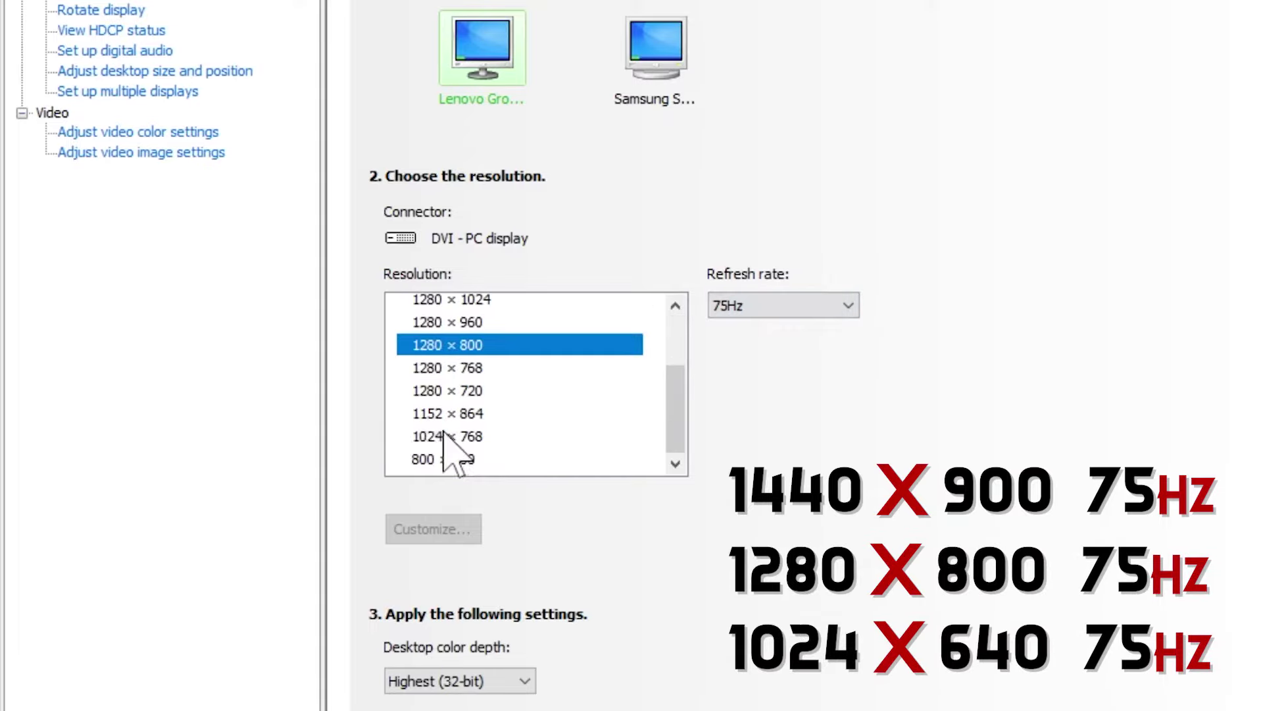
left_click(444, 436)
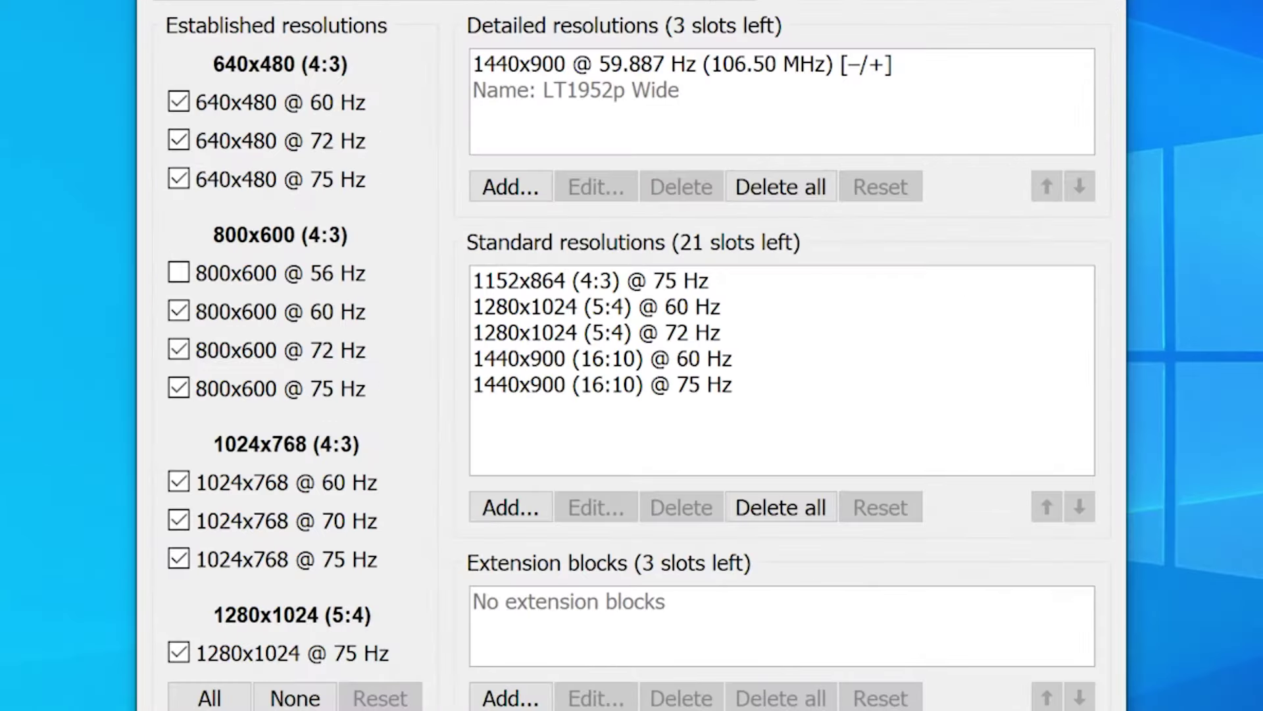
Switch to Custom Resolution Utility, start a new standard resolution, review the preset sizes and choose Other resolution
left_click(521, 510)
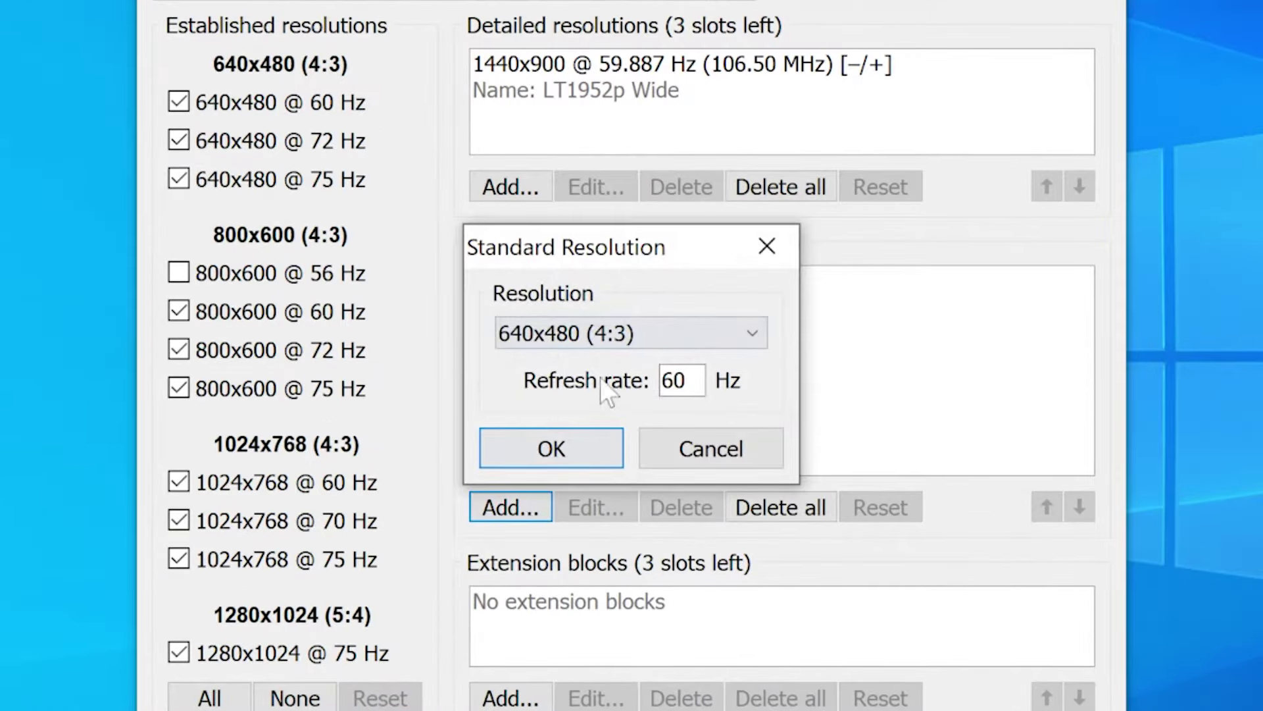
left_click(609, 339)
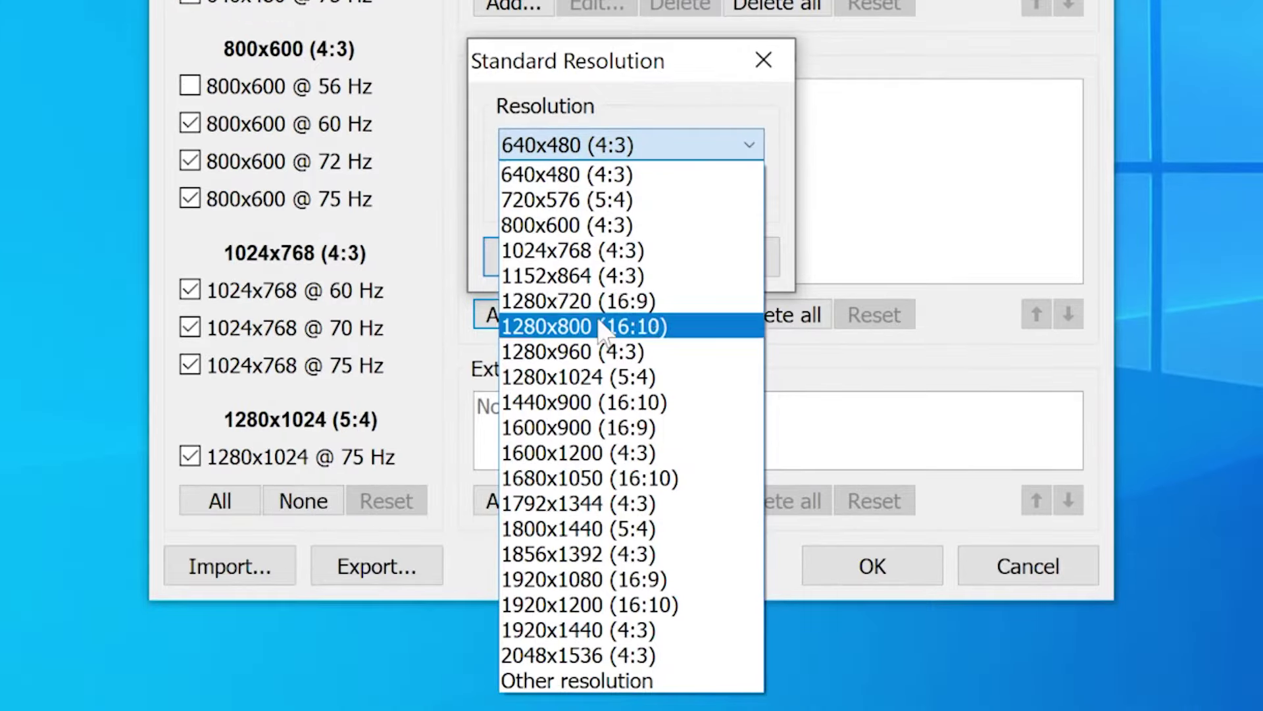
left_click(579, 559)
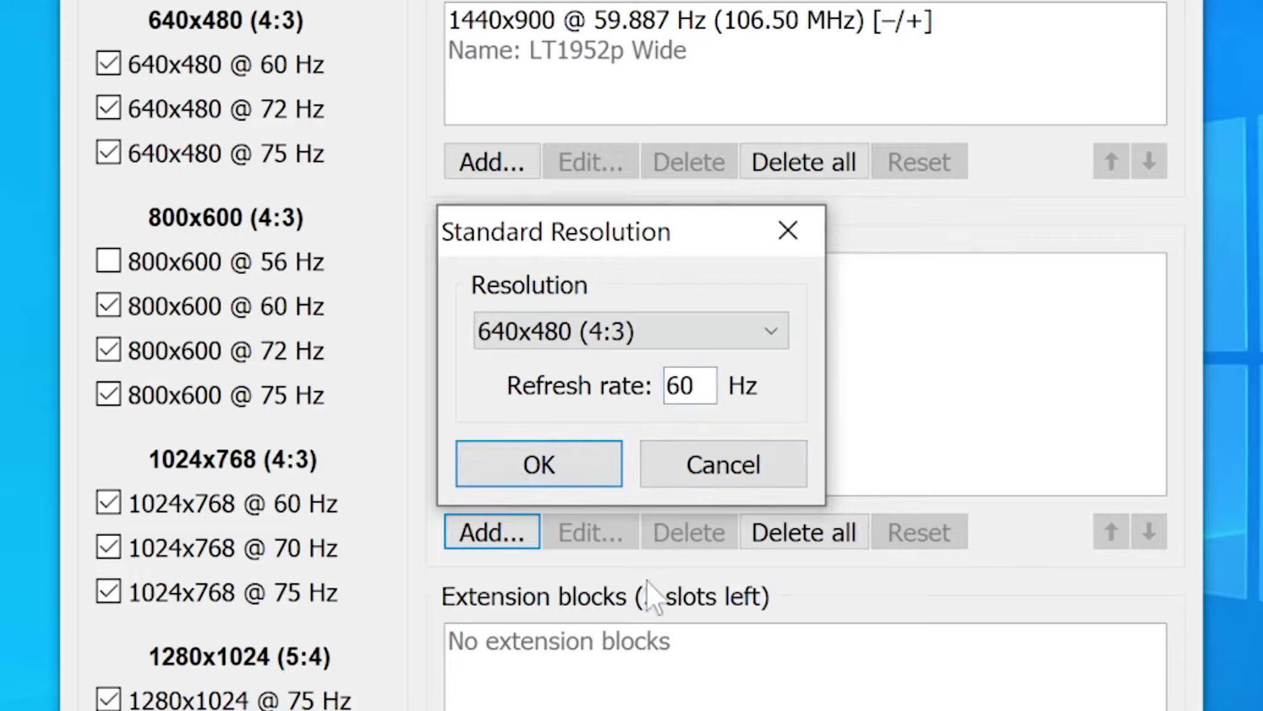
left_click(638, 336)
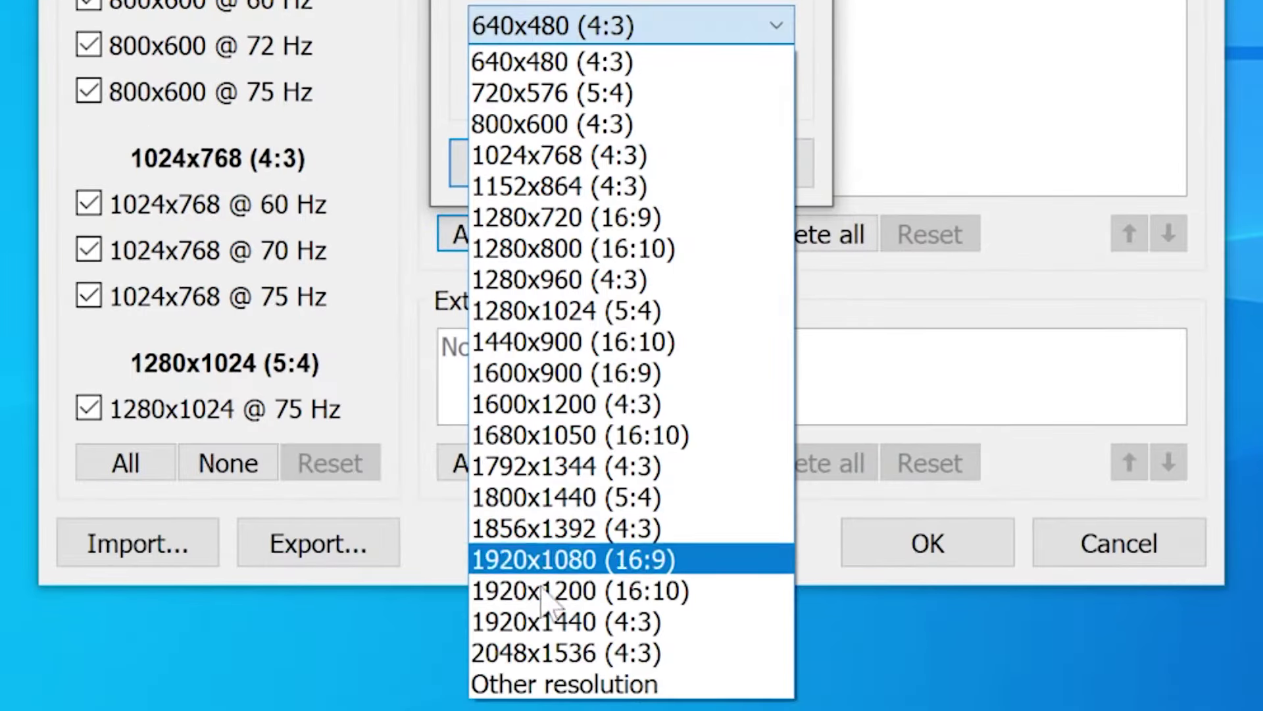
left_click(592, 685)
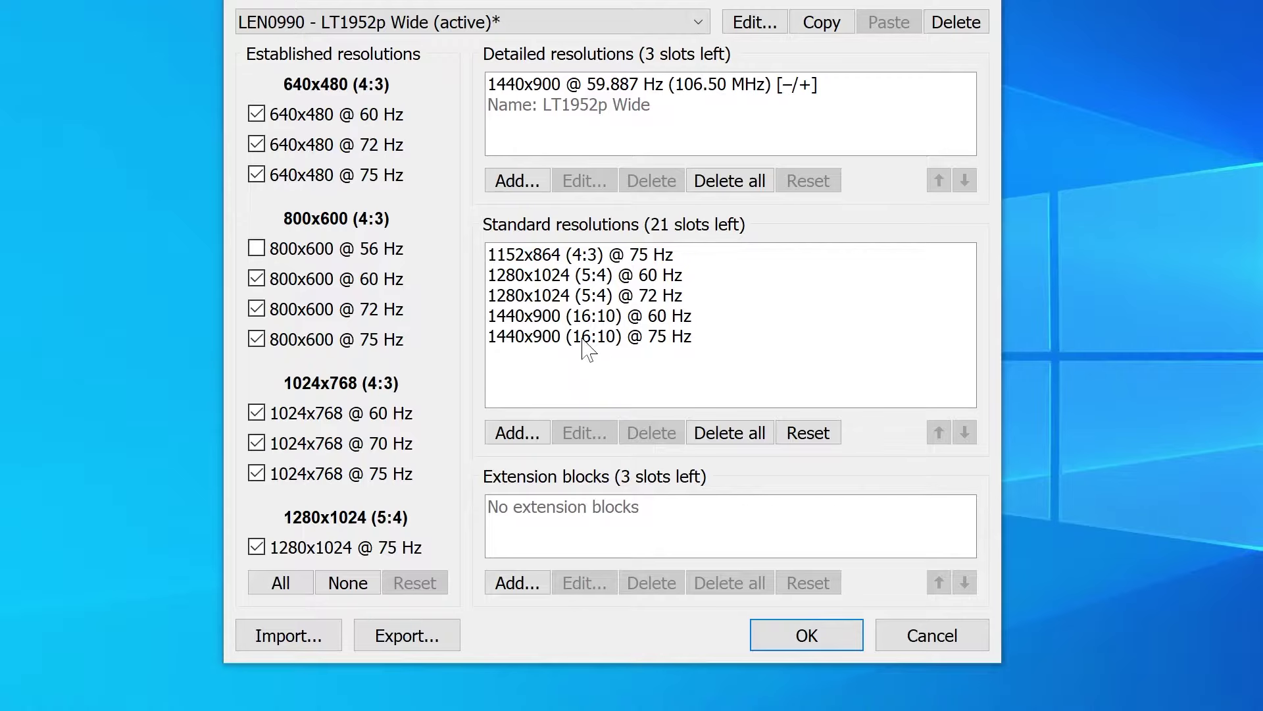
Add standard resolutions of 1440x900 (16:10) at 80 Hz and 1280x800 (16:10) at 80 and 85 Hz for the Lenovo display
left_click(583, 338)
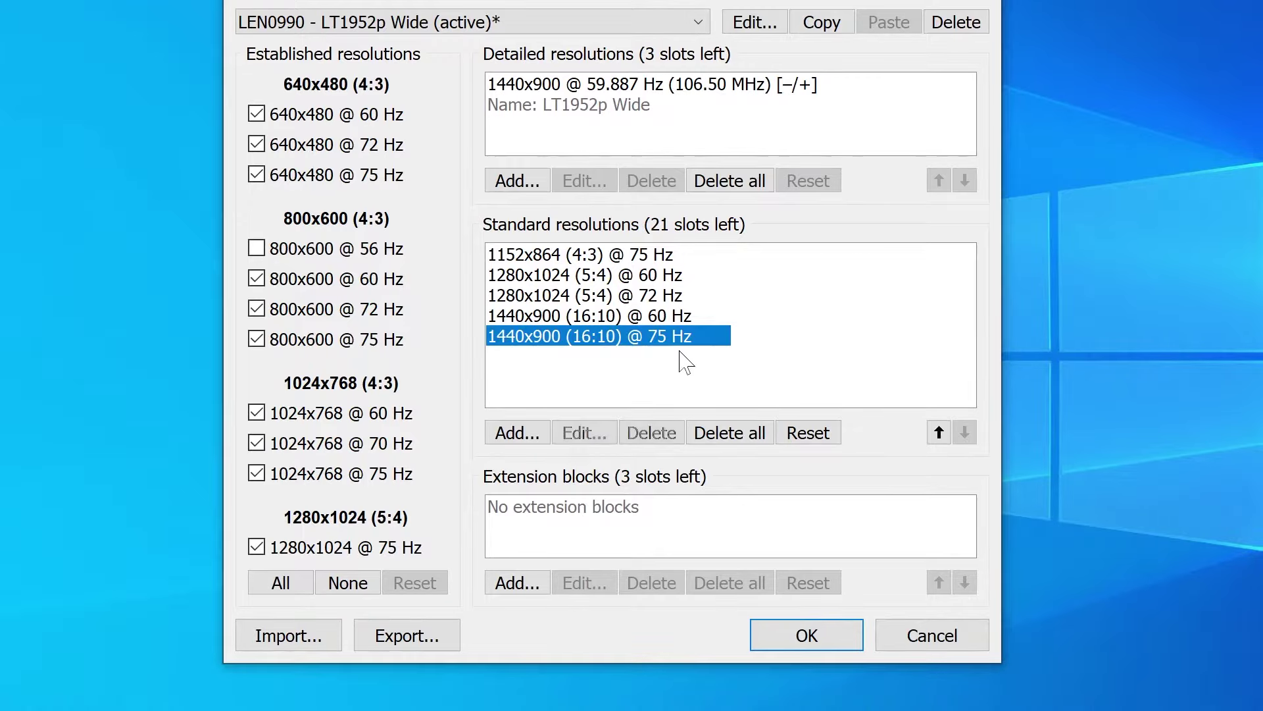
left_click(514, 435)
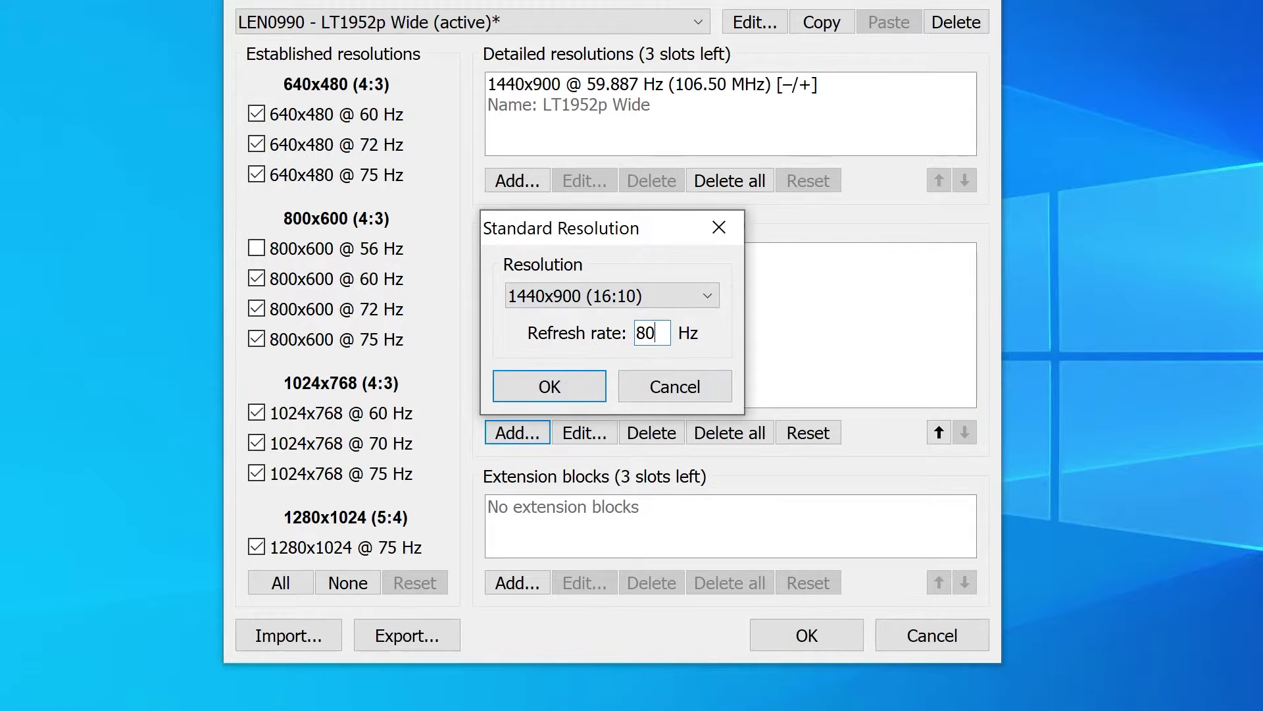
left_click(635, 301)
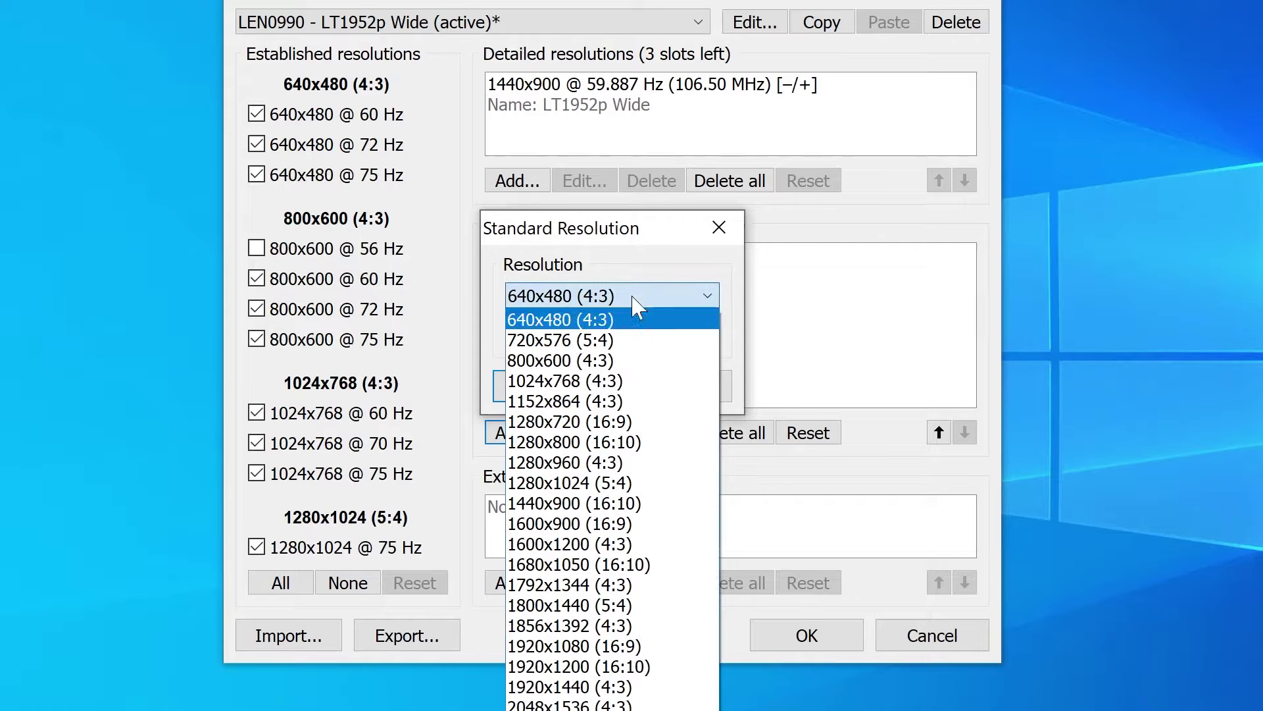
left_click(570, 445)
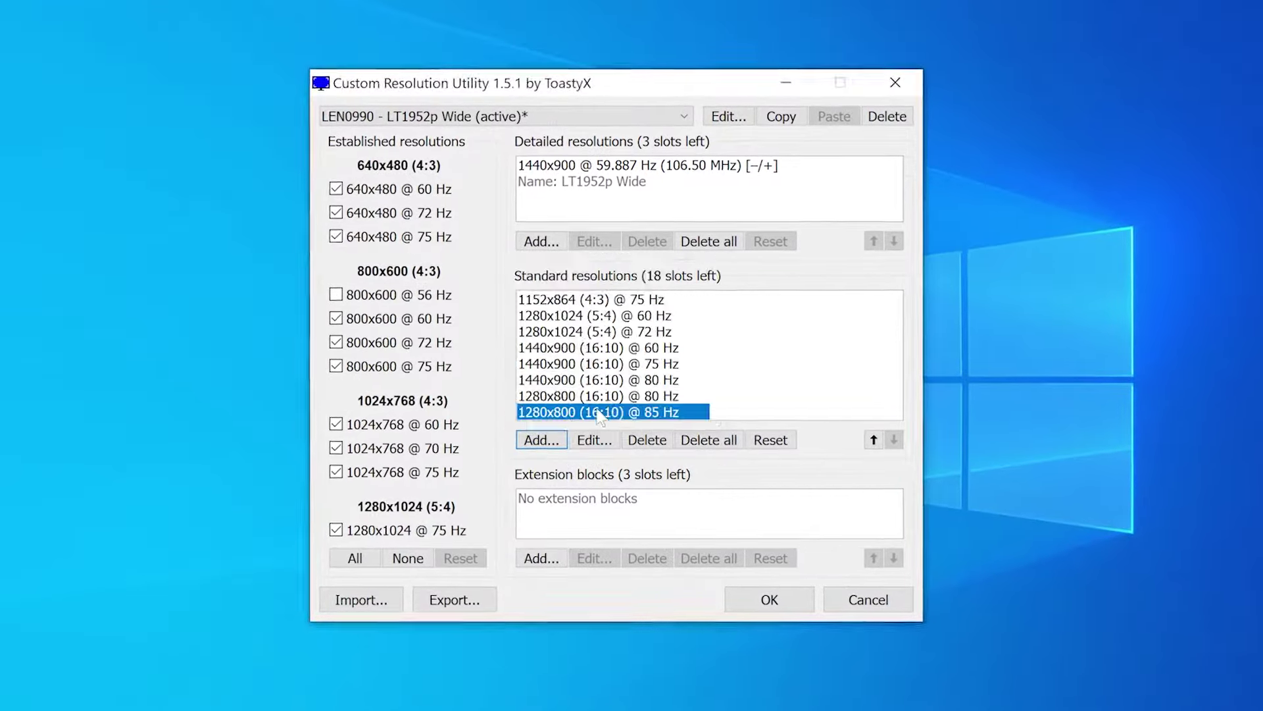
Add a non-preset standard resolution of 1024x640 at 80 Hz for the Lenovo display
left_click(542, 439)
left_click(601, 329)
left_click(550, 669)
left_click(547, 358)
type("1024")
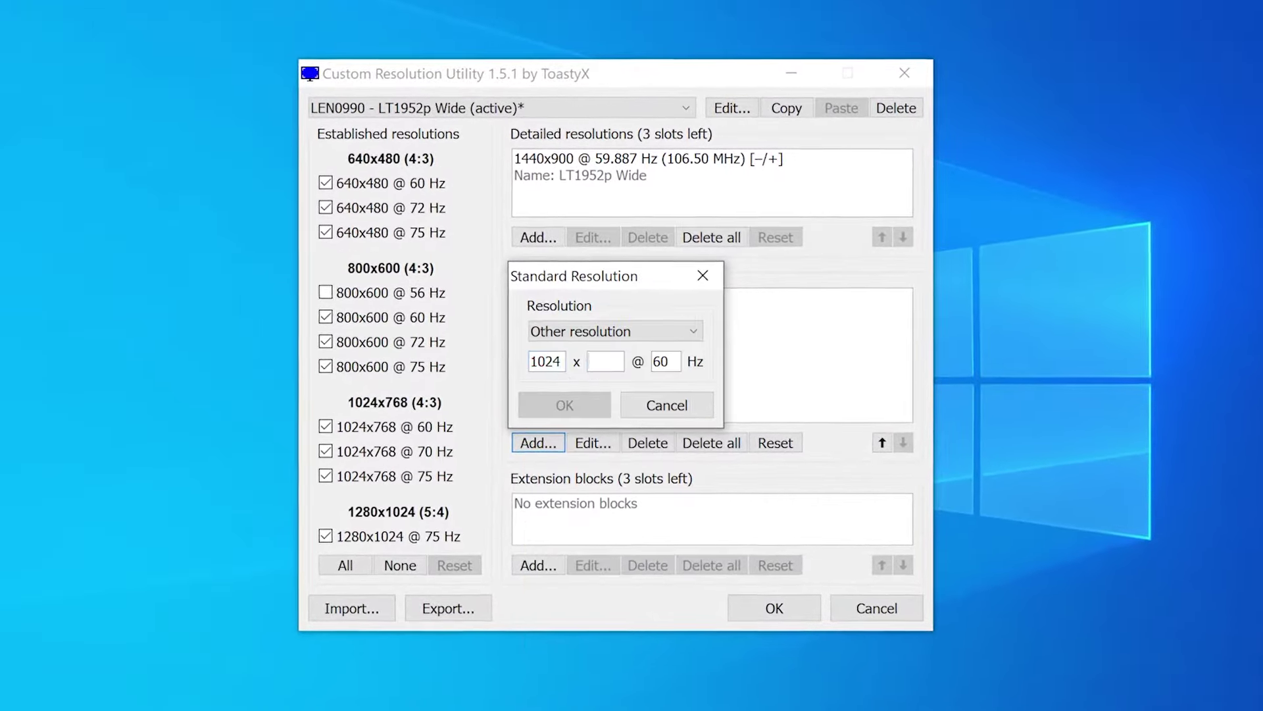
key("Tab")
type("640")
key("Tab")
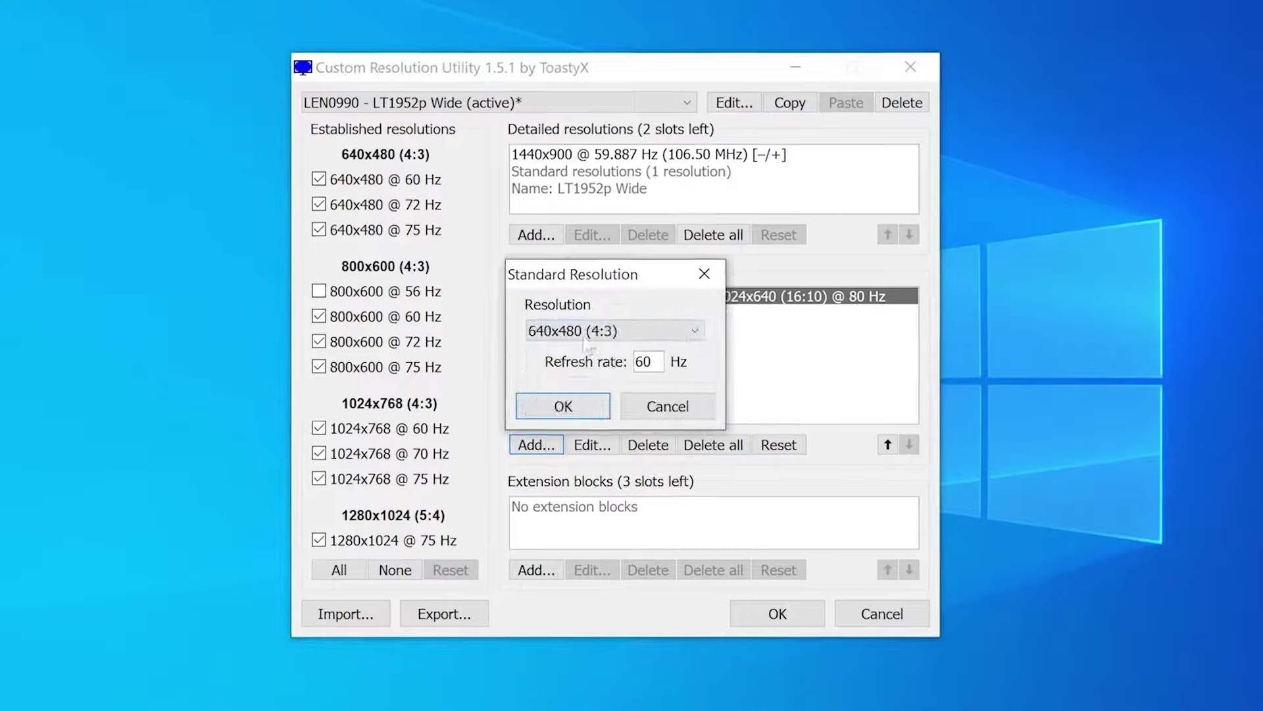
Add another non-preset standard resolution of 1024x640 at 85 Hz and save the display's resolution list
left_click(615, 330)
left_click(550, 666)
left_click(545, 361)
type("1024")
key("Tab")
type("640")
key("Tab")
type("85")
key("Return")
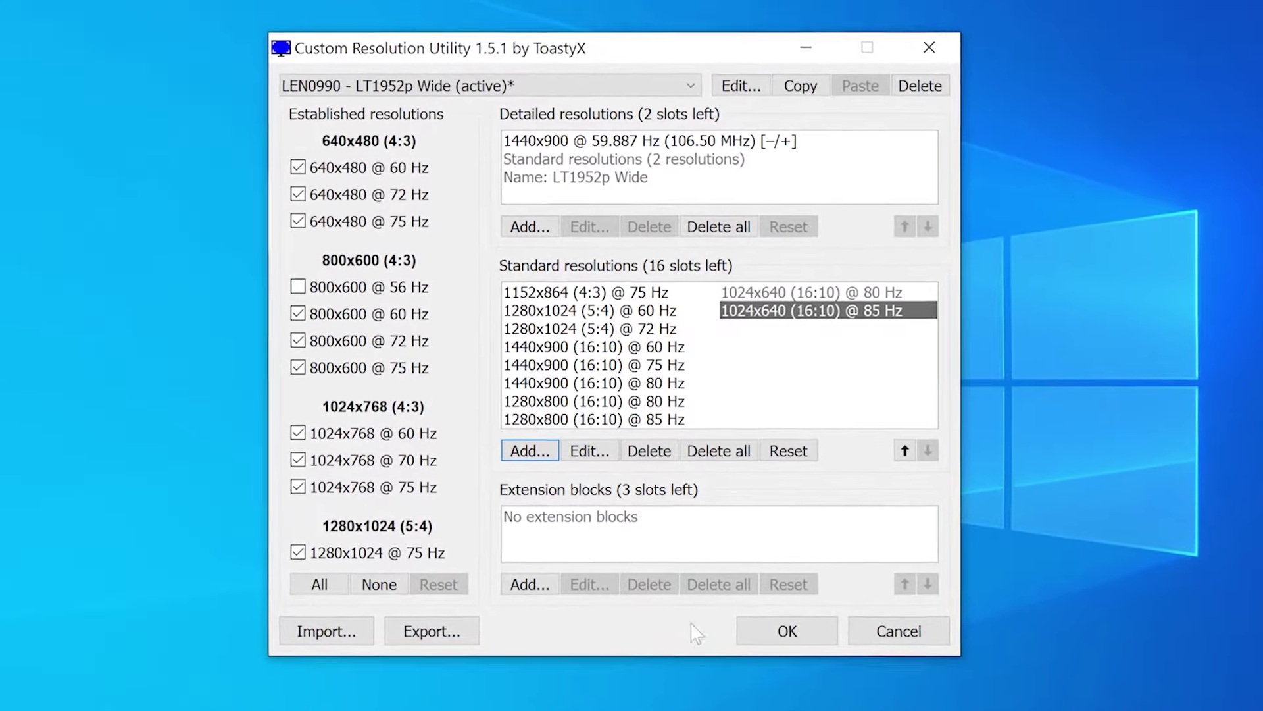
left_click(757, 640)
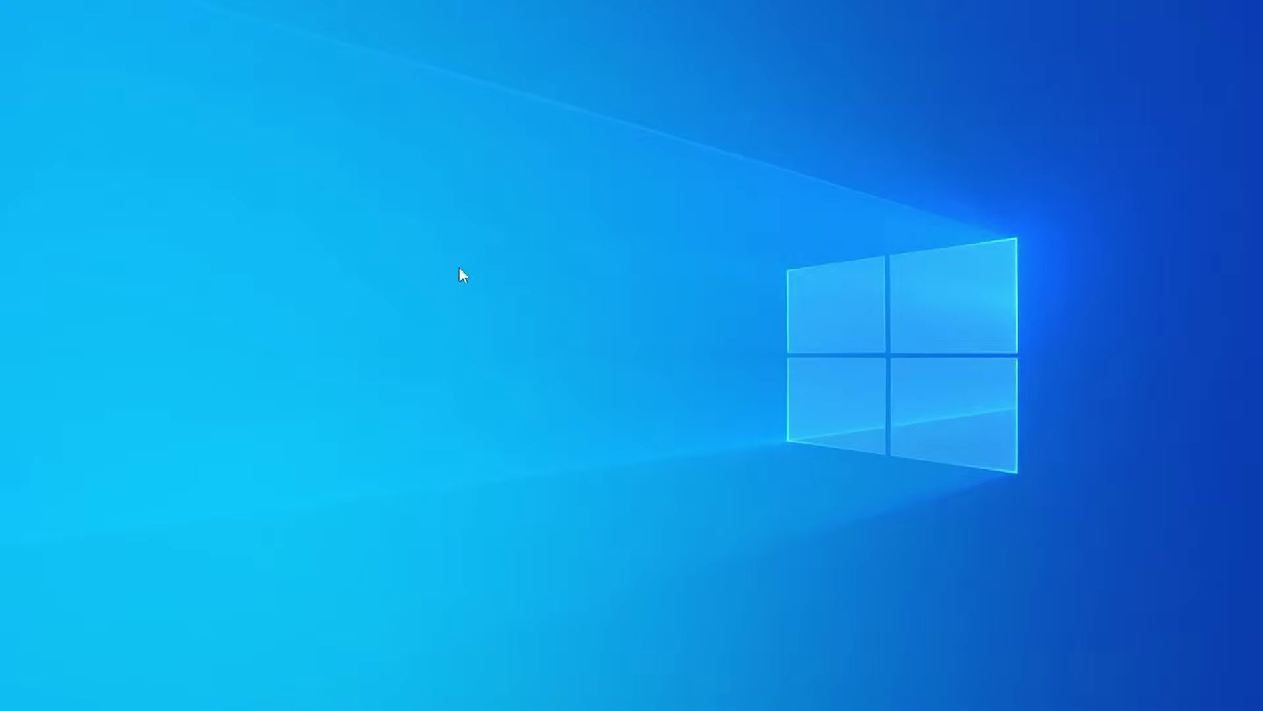
Open the Windows display settings and go on to the advanced display options to examine the refresh rate choices
right_click(485, 268)
left_click(507, 462)
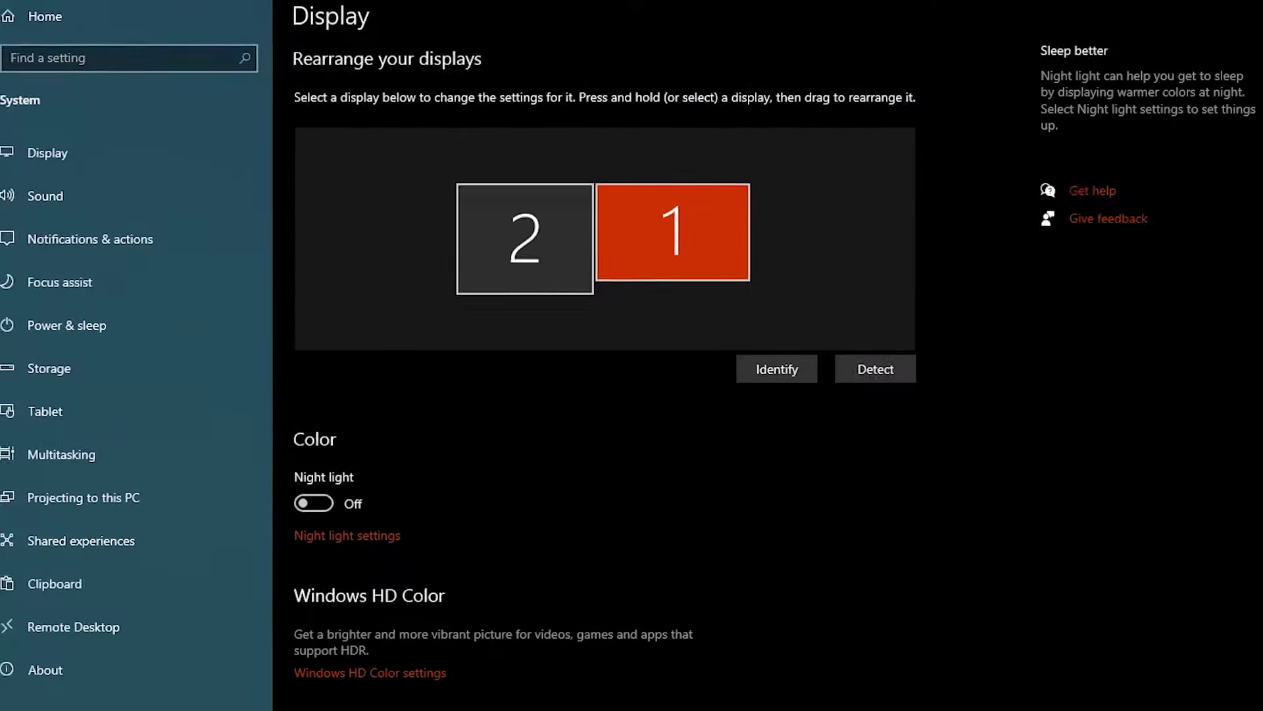
scroll(356, 631, "down", 8)
left_click(355, 619)
left_click(151, 571)
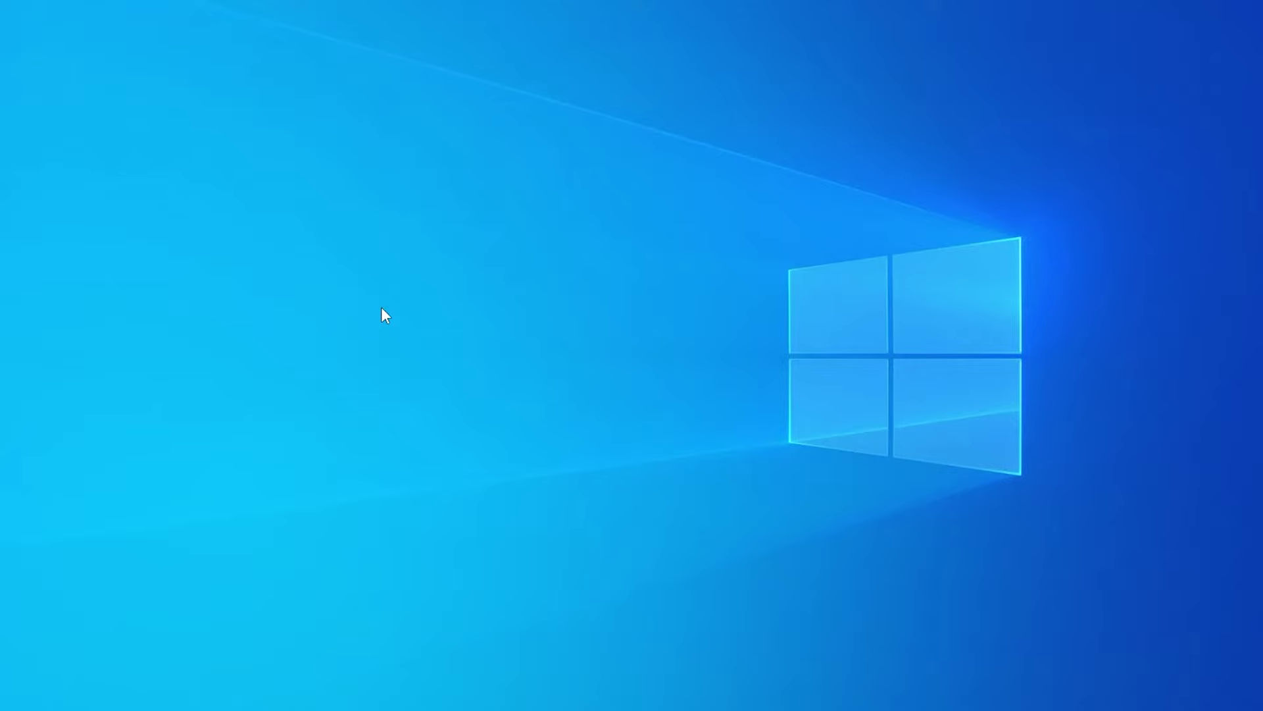
Switch to NVIDIA Control Panel and open the resolution customization dialog for the Lenovo display
right_click(381, 308)
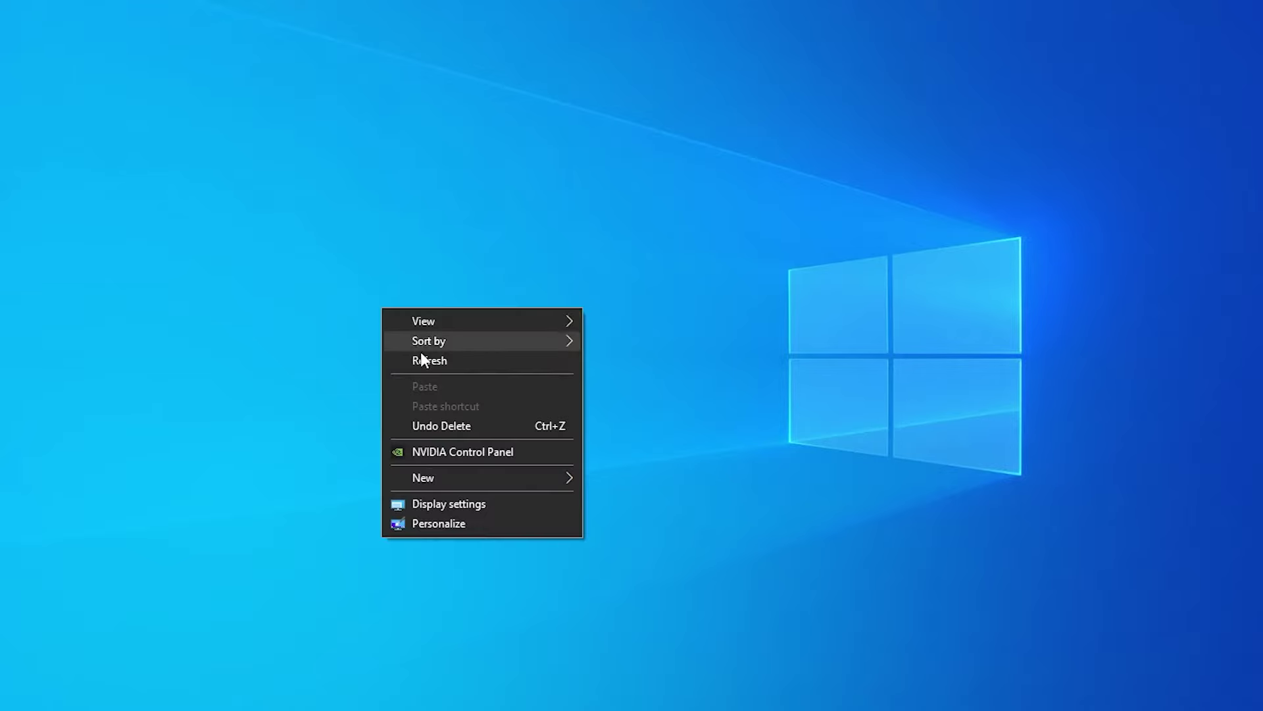
left_click(425, 451)
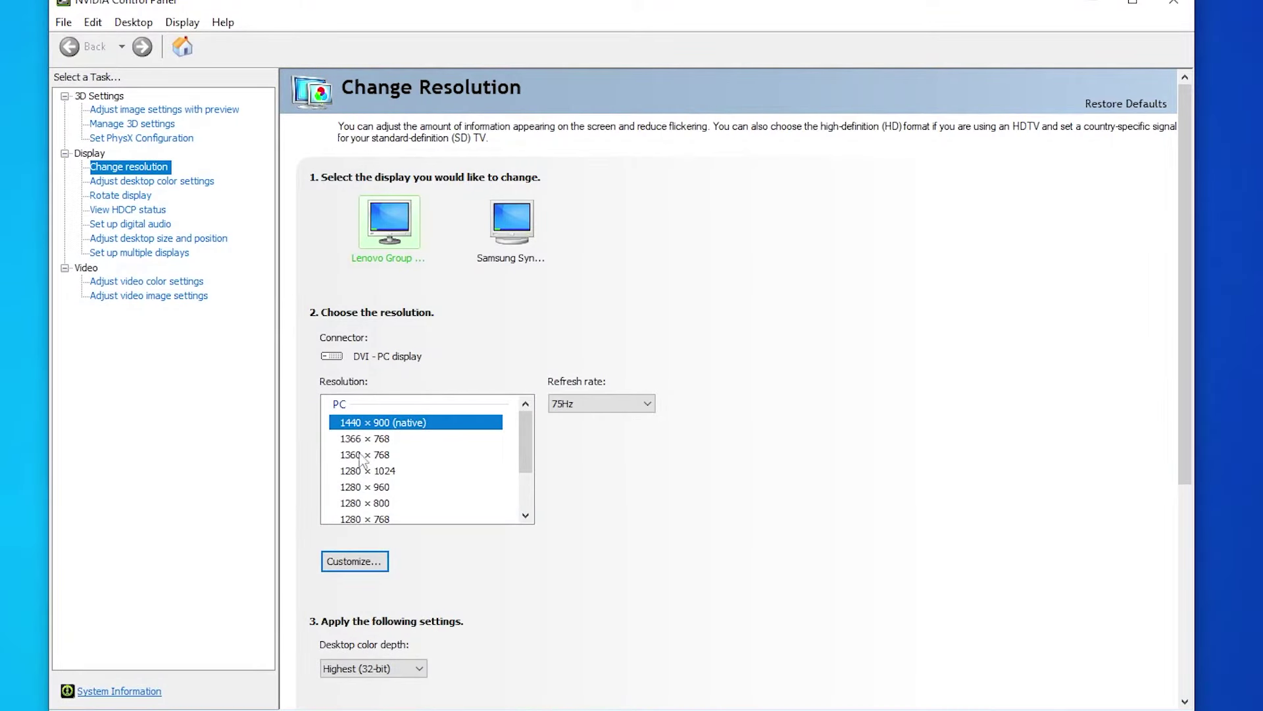
left_click(352, 562)
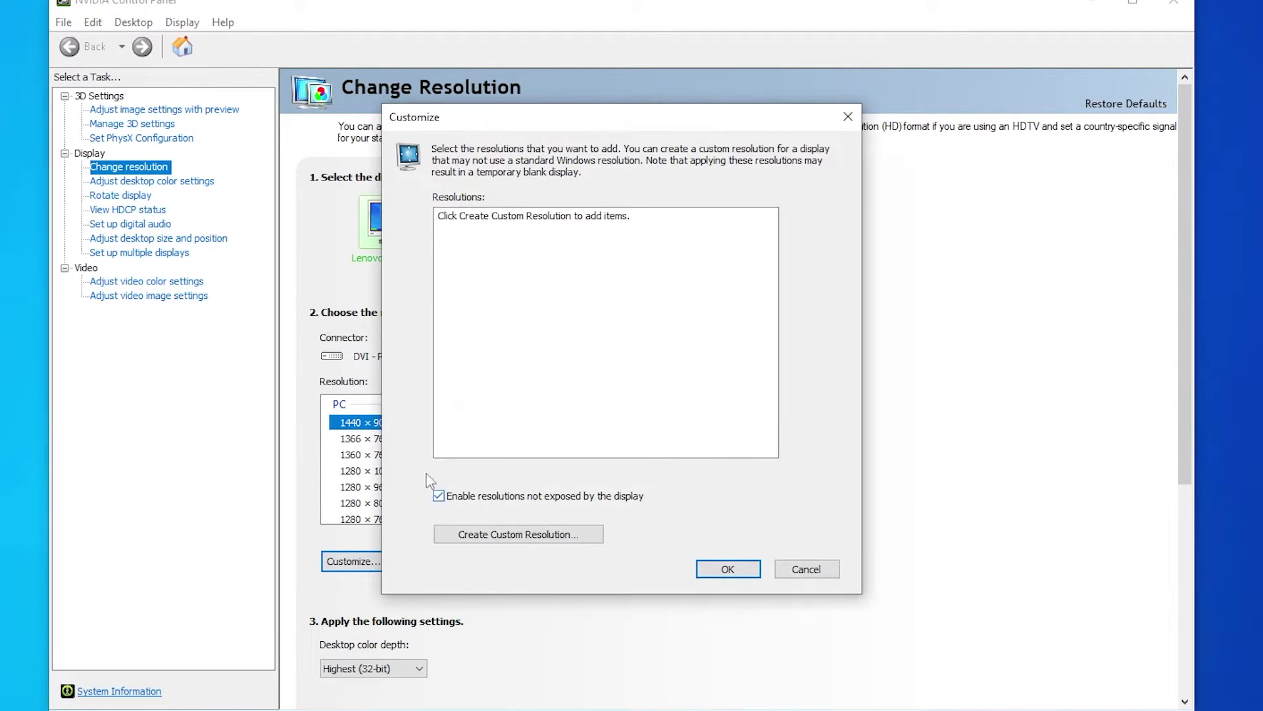
Create a custom resolution of 1280 × 800 at 82 Hz with Automatic timing and test it twice without saving it
left_click(489, 538)
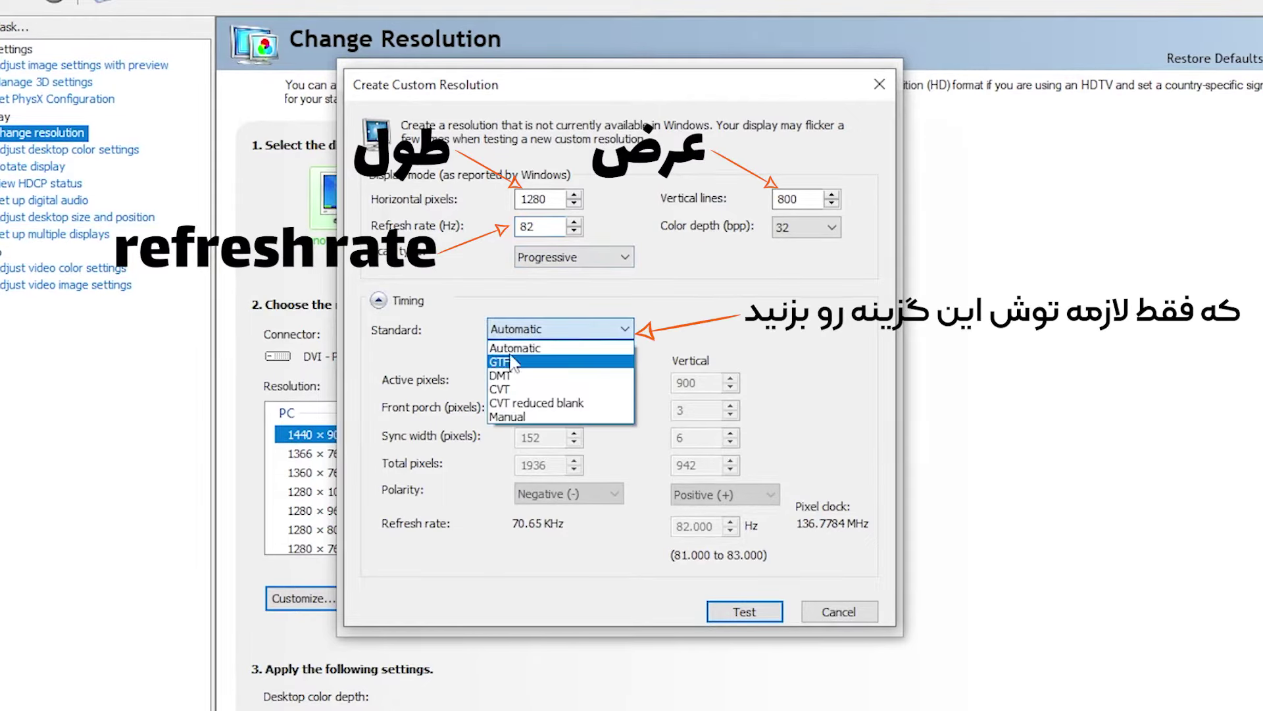
left_click(678, 321)
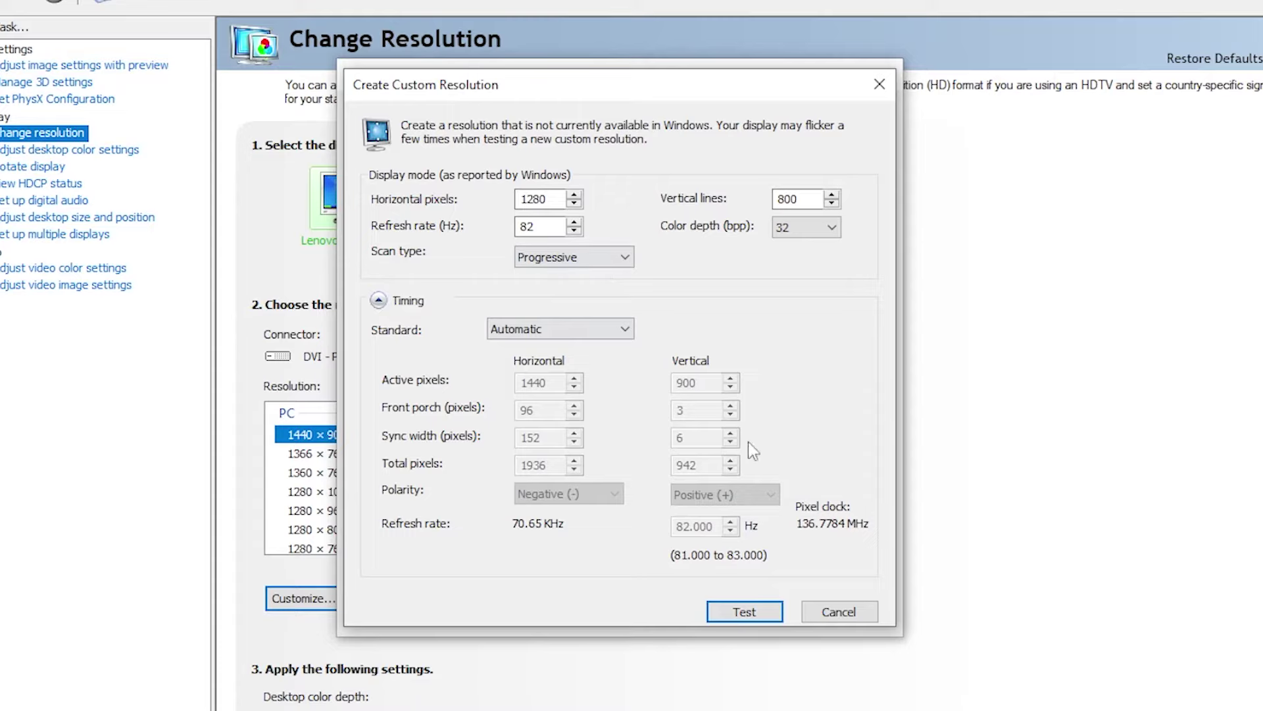
left_click(745, 611)
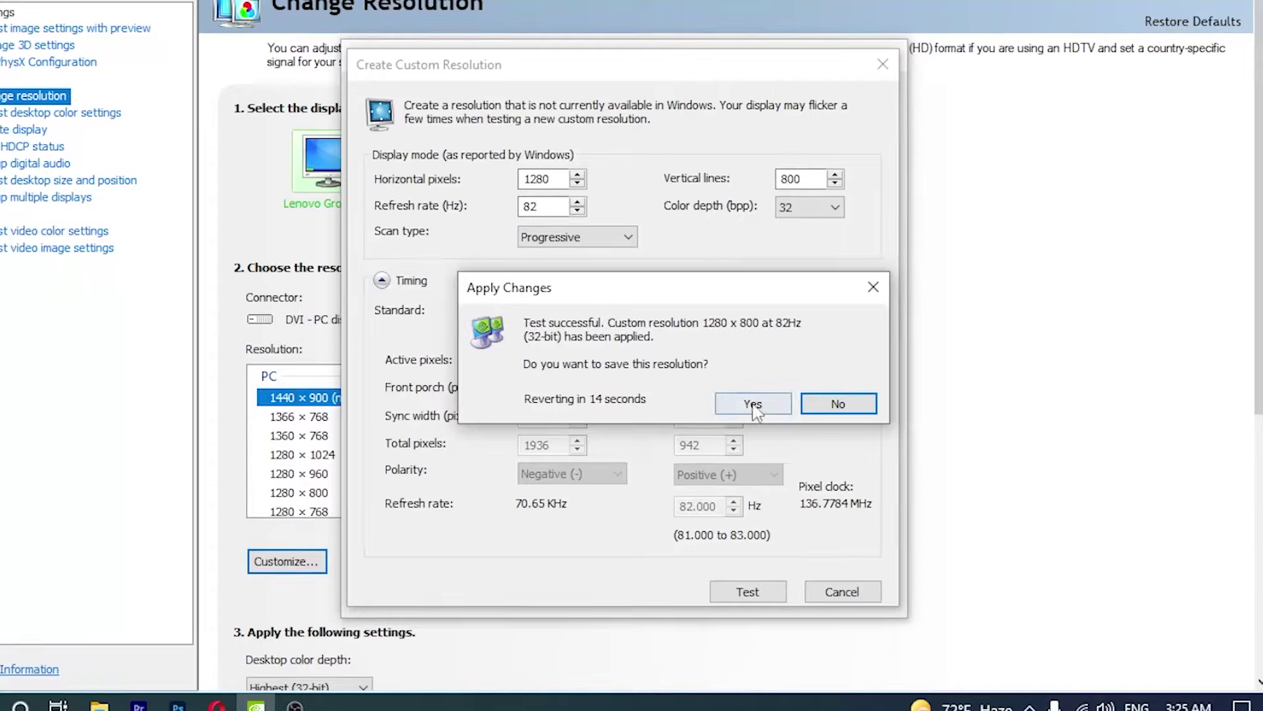
left_click(834, 404)
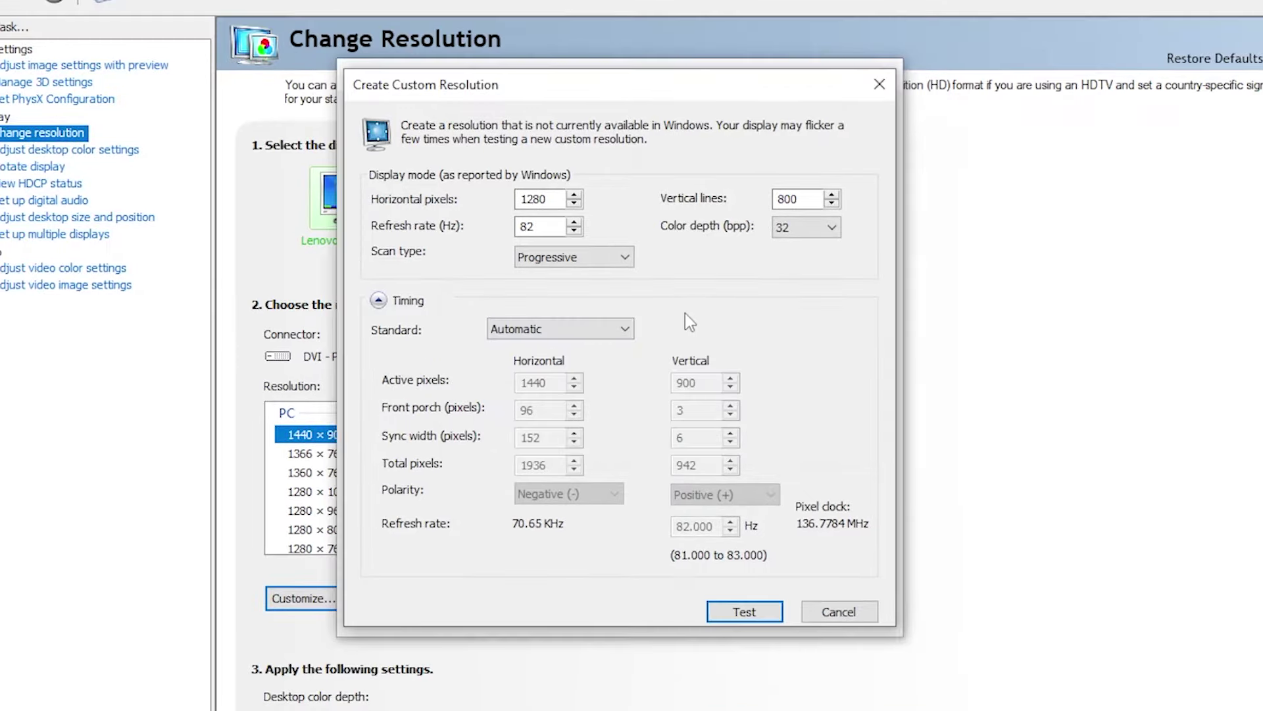
left_click(759, 613)
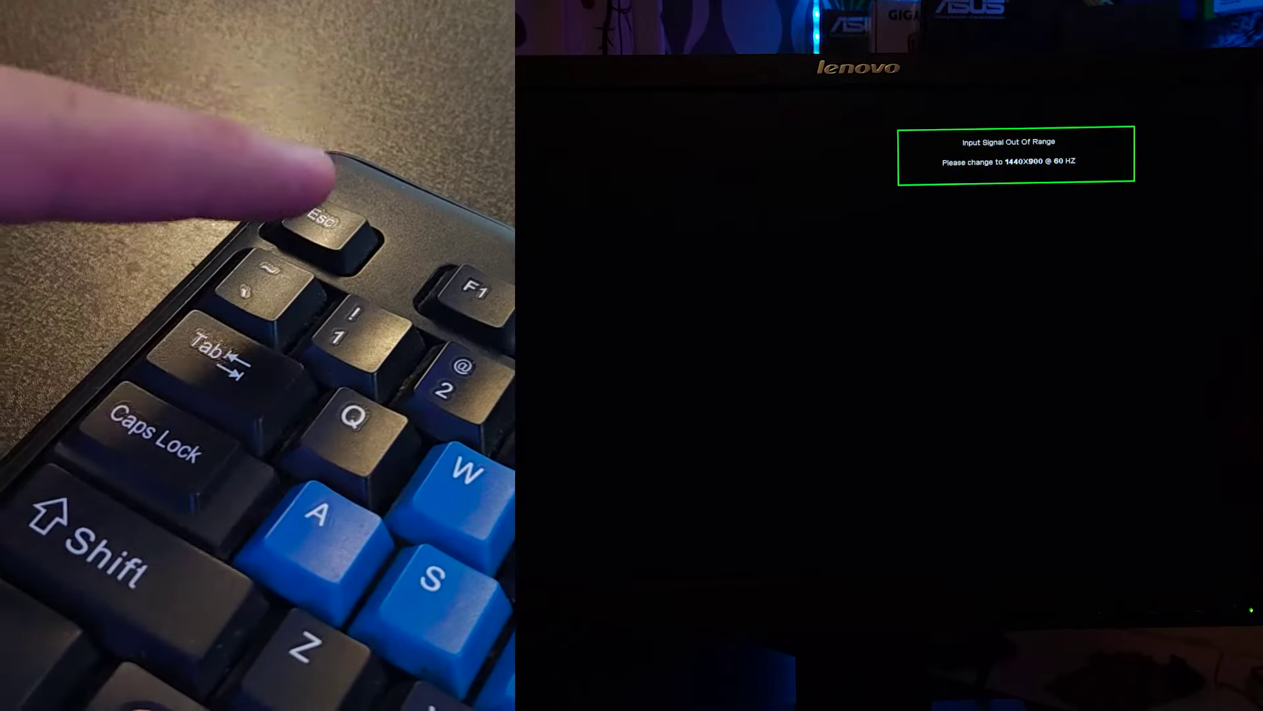
key("Escape")
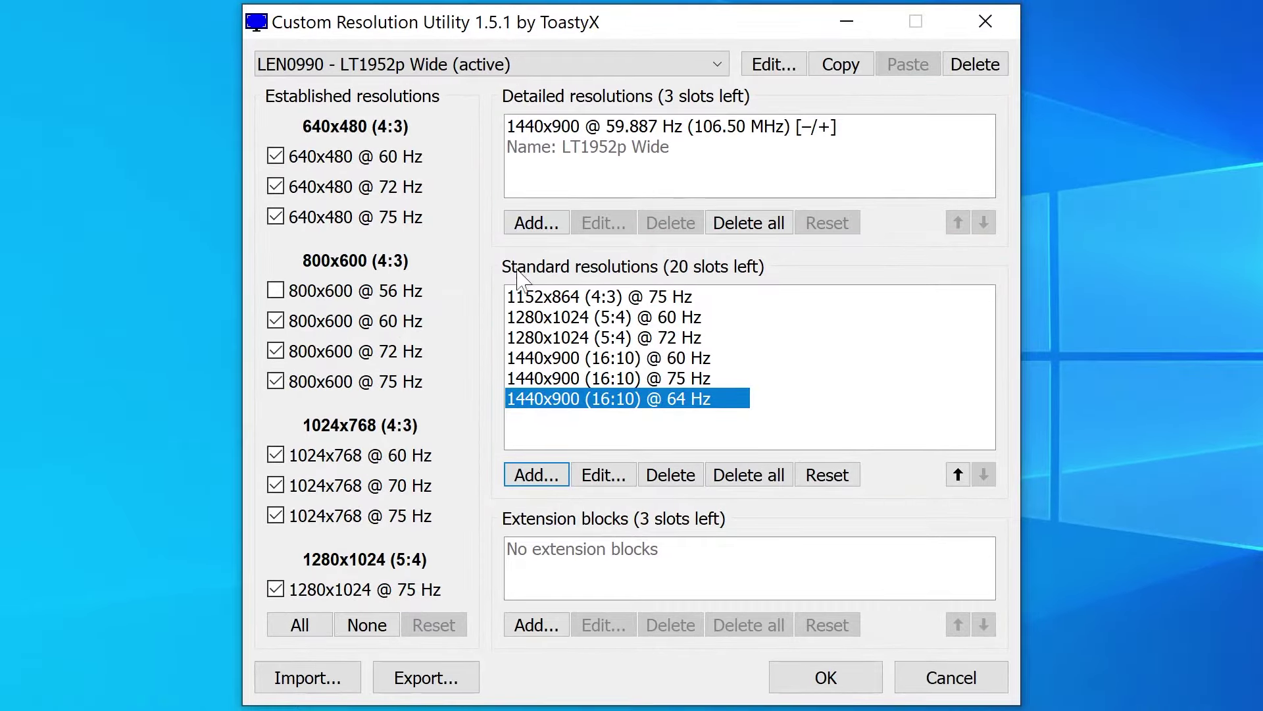
Switch to Custom Resolution Utility, start a new 1440 × 900 detailed resolution and choose a timing option other than Manual
left_click(531, 223)
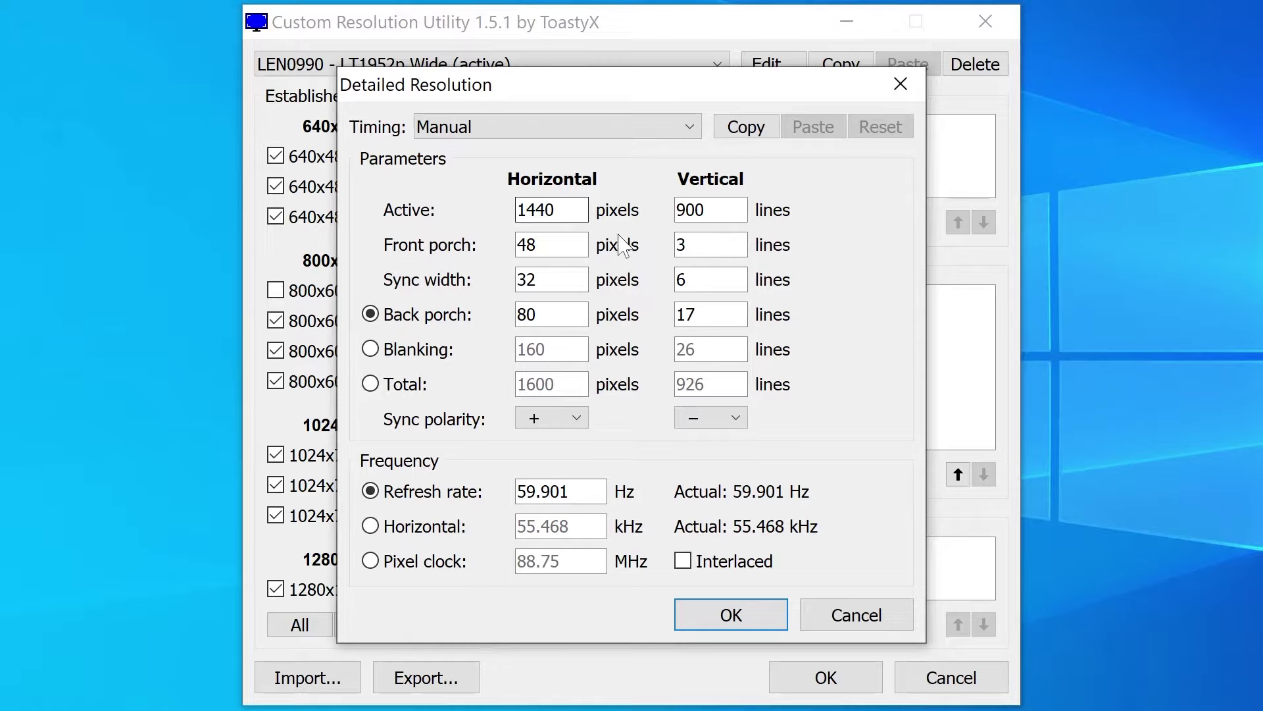
left_click(516, 125)
left_click(506, 271)
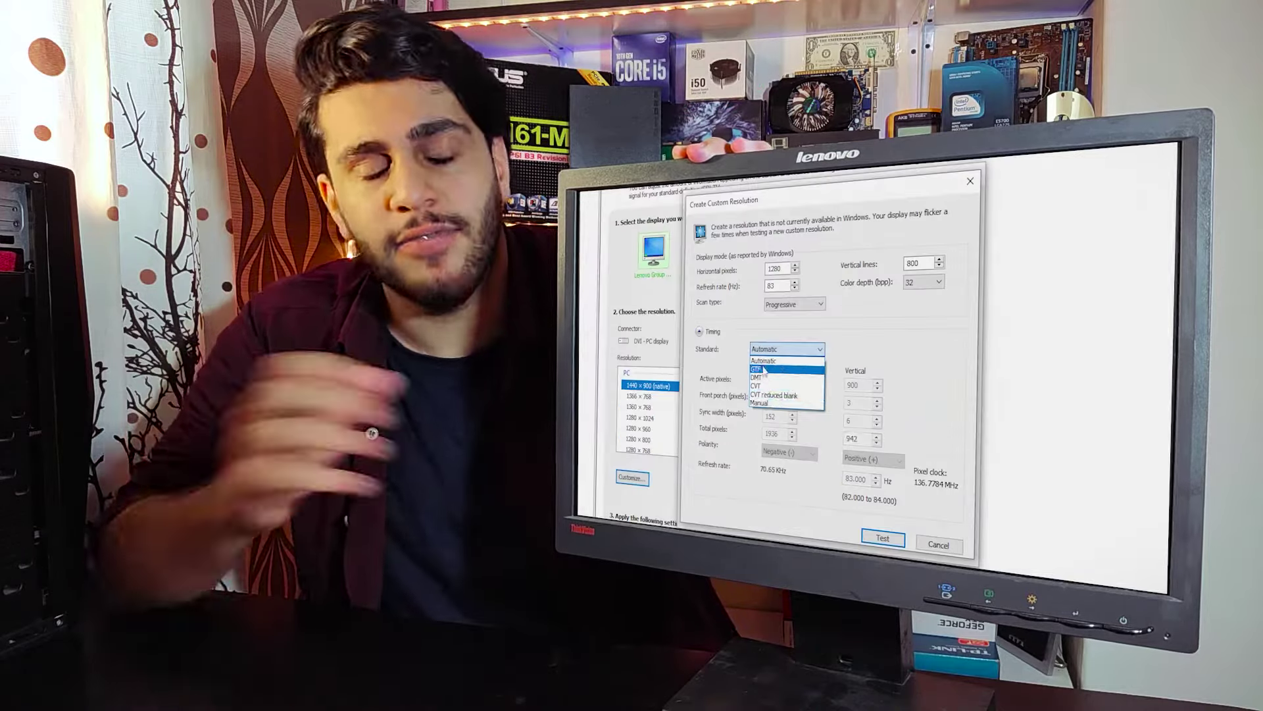
Return to NVIDIA Control Panel and open the timing standard choices for the 1280 × 800 custom resolution
left_click(839, 431)
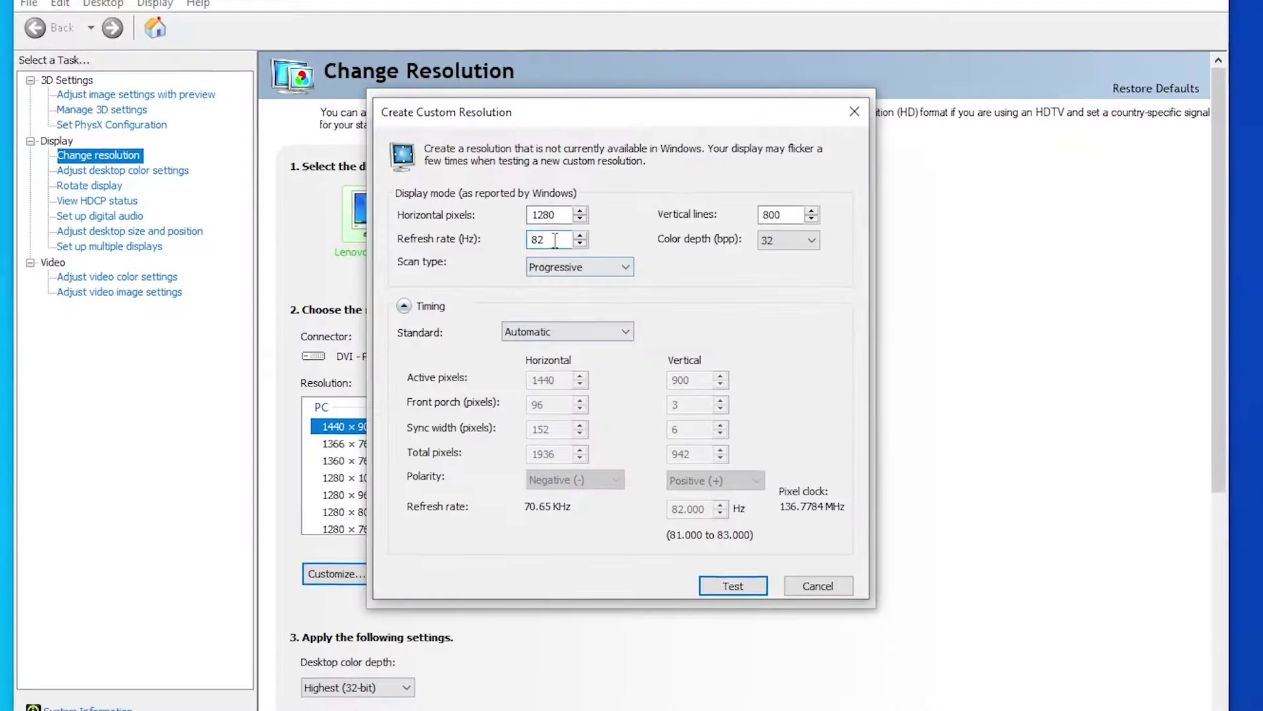
left_click(566, 331)
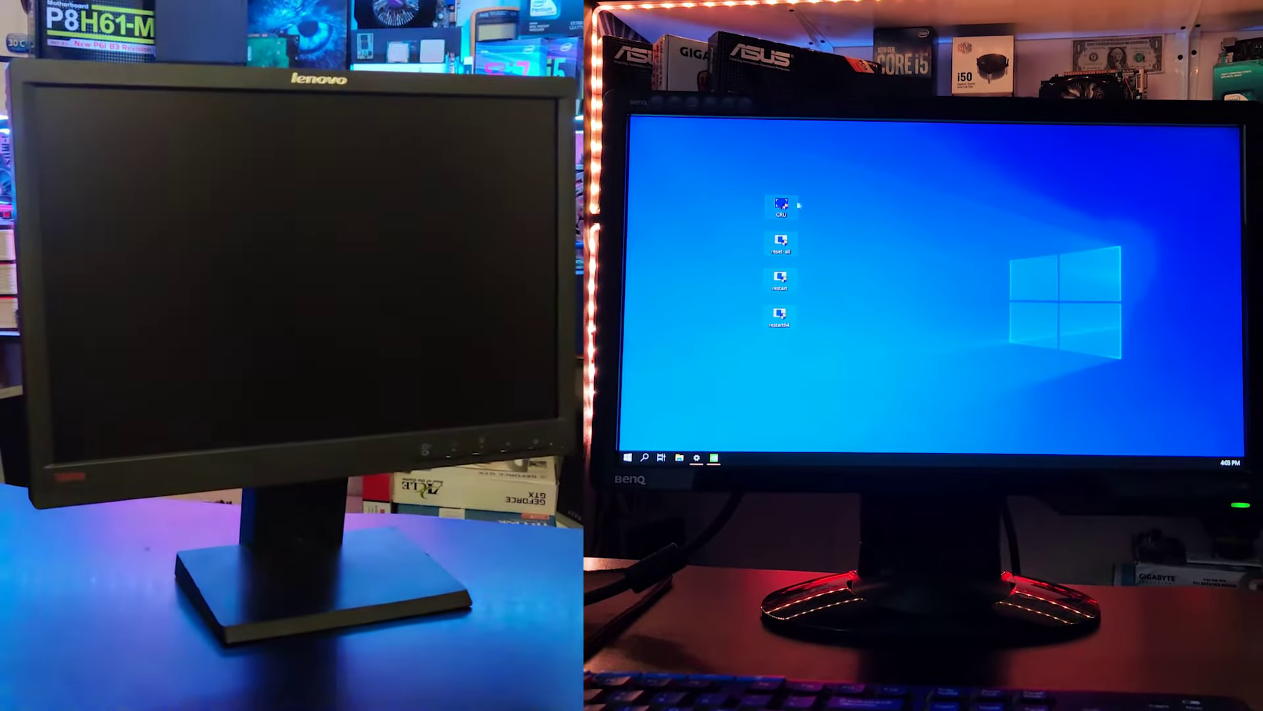
Launch the CRU utility from the desktop on the BenQ display
double_click(782, 204)
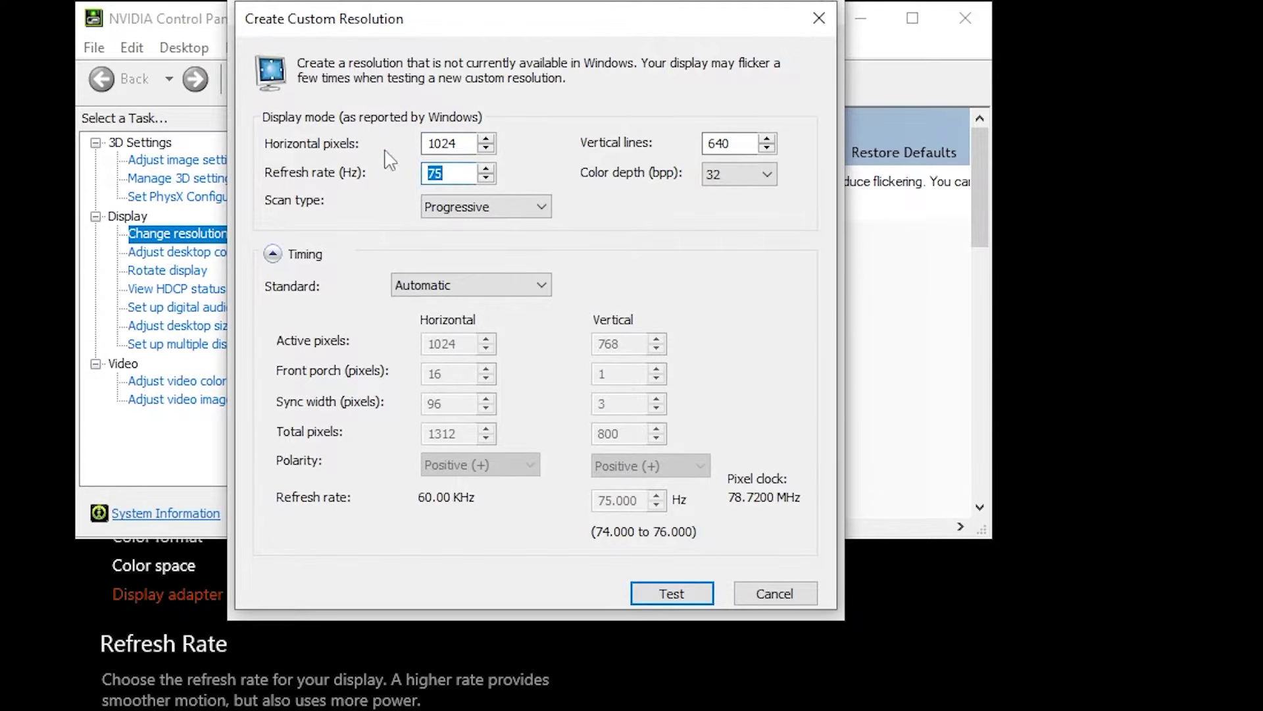
Test custom resolutions of 1024 × 640 at 75 Hz with Automatic timing and 1280 × 800 at 84 Hz with GTF timing in NVIDIA Control Panel
left_click(672, 594)
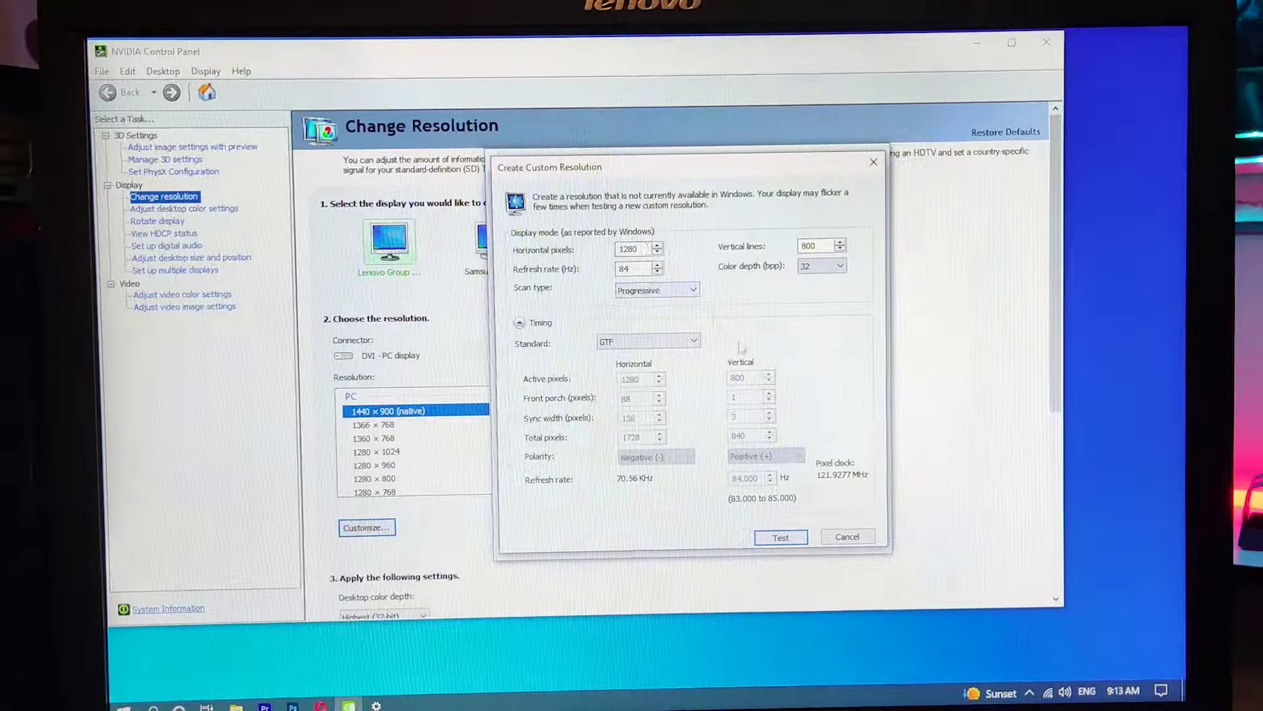
left_click(785, 543)
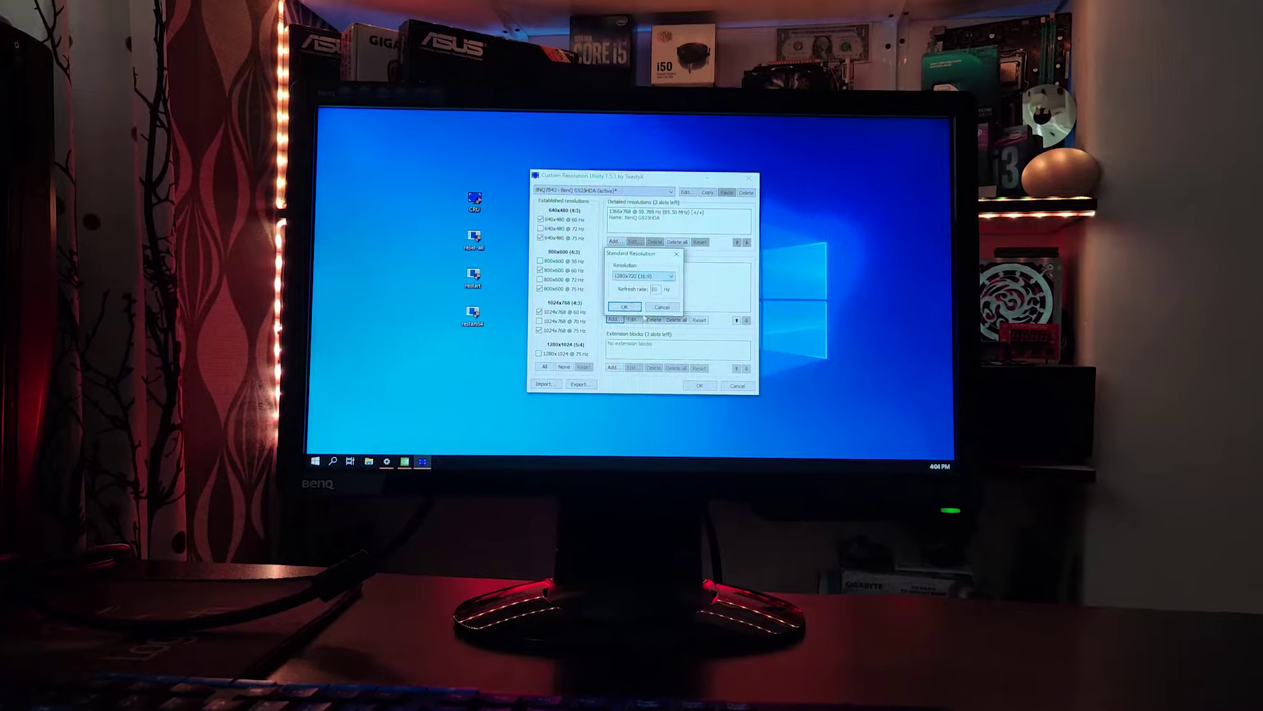
Add a 1280x720 (16:9) standard resolution for the BenQ display in CRU, and select 1360 × 768 for it in NVIDIA Control Panel
left_click(625, 307)
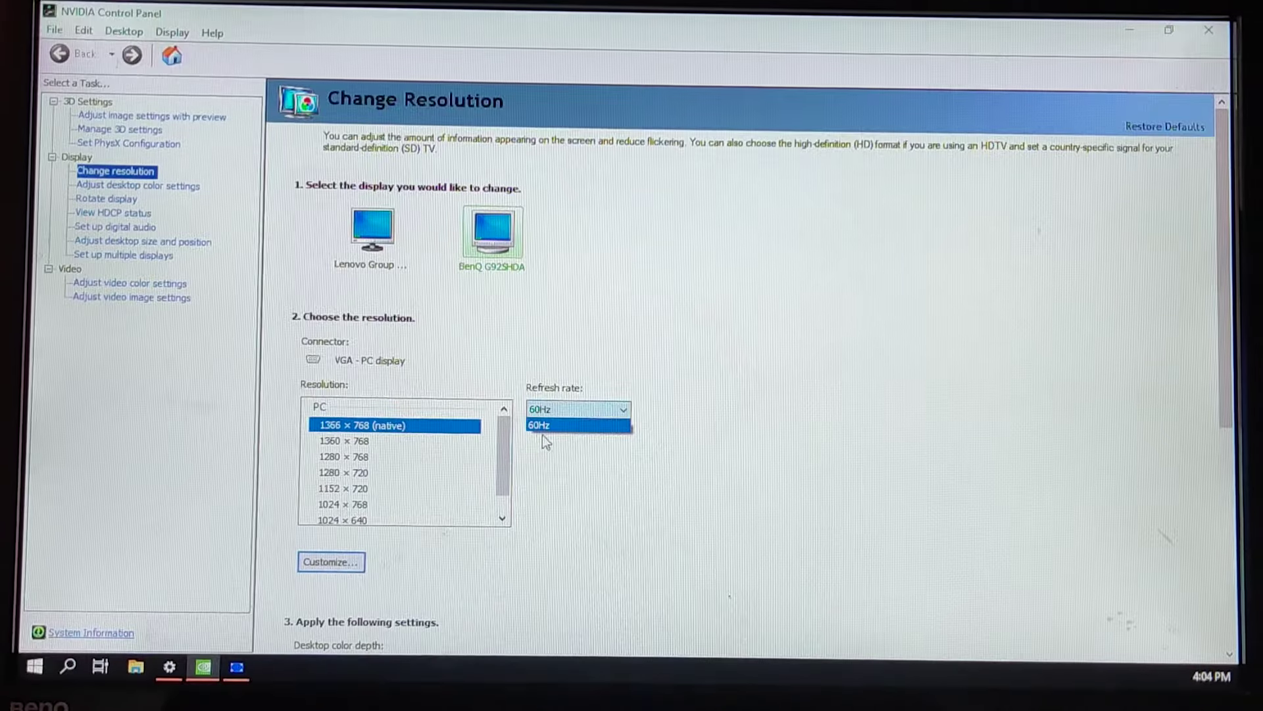
left_click(344, 441)
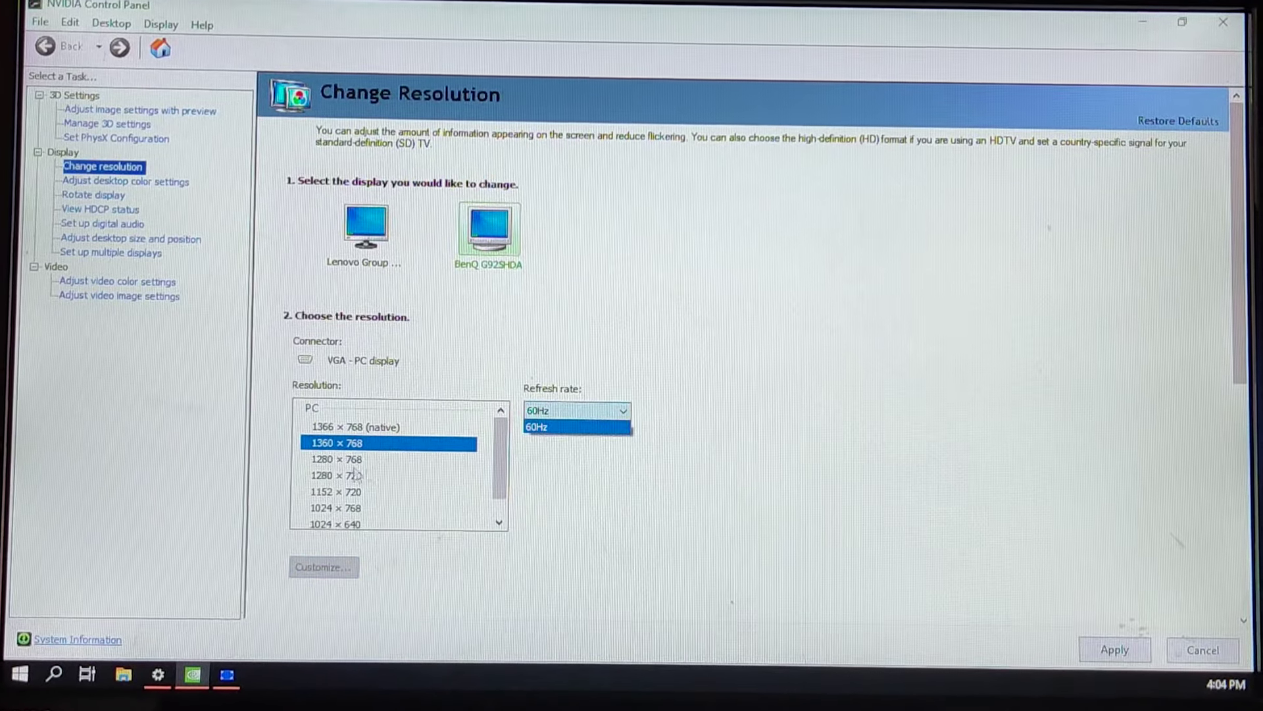
Go through the BenQ display's resolutions from 1280 × 768 down to 1024 × 640 and open the refresh rate choices
left_click(349, 459)
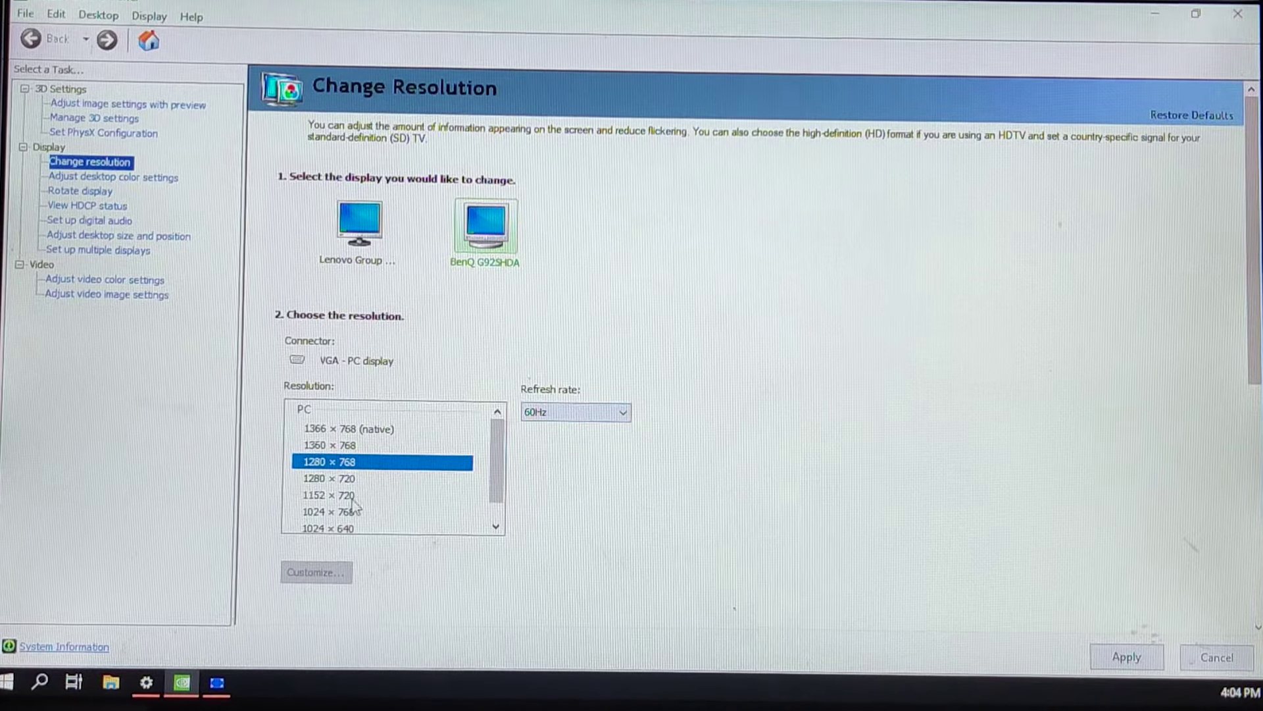
key("Down")
key("Down")
key("Down")
key("Down")
left_click(572, 414)
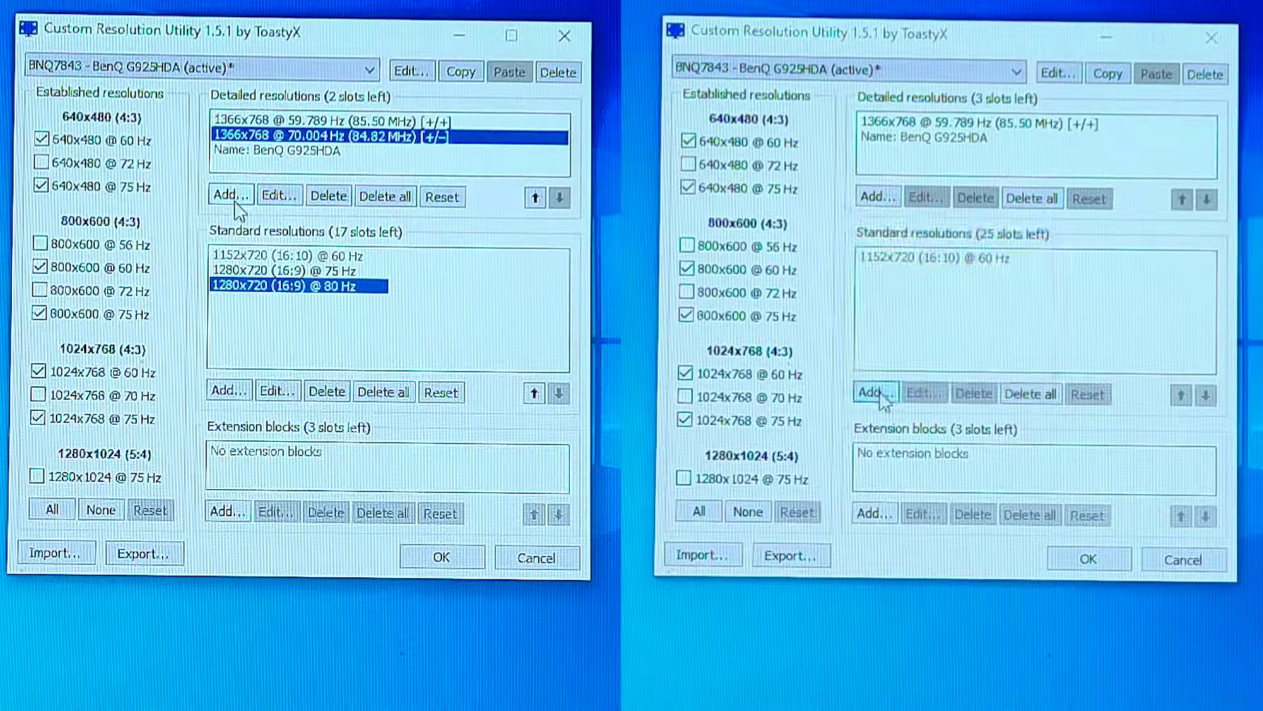
In CRU, add a 1366 × 768 detailed resolution at 75 Hz with GTF standard timing and a 1280x720 (16:9) standard resolution at 75 Hz
left_click(877, 392)
left_click(226, 195)
left_click(948, 283)
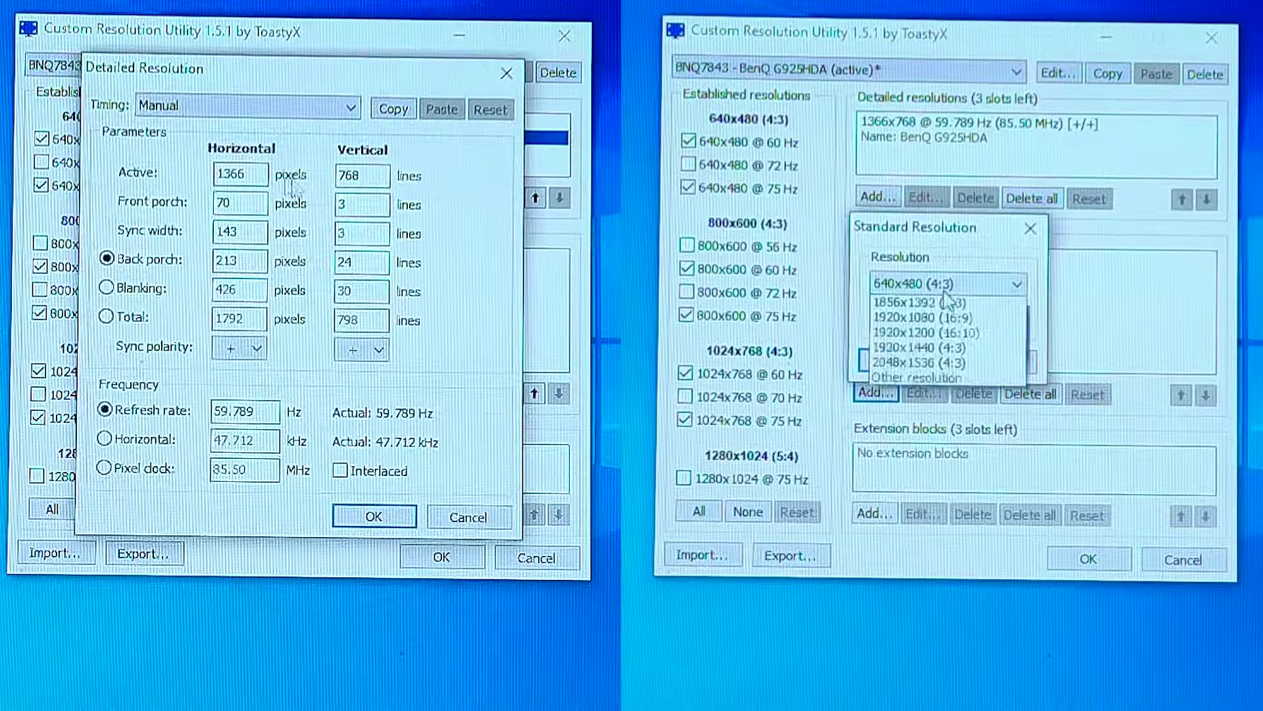
left_click(918, 380)
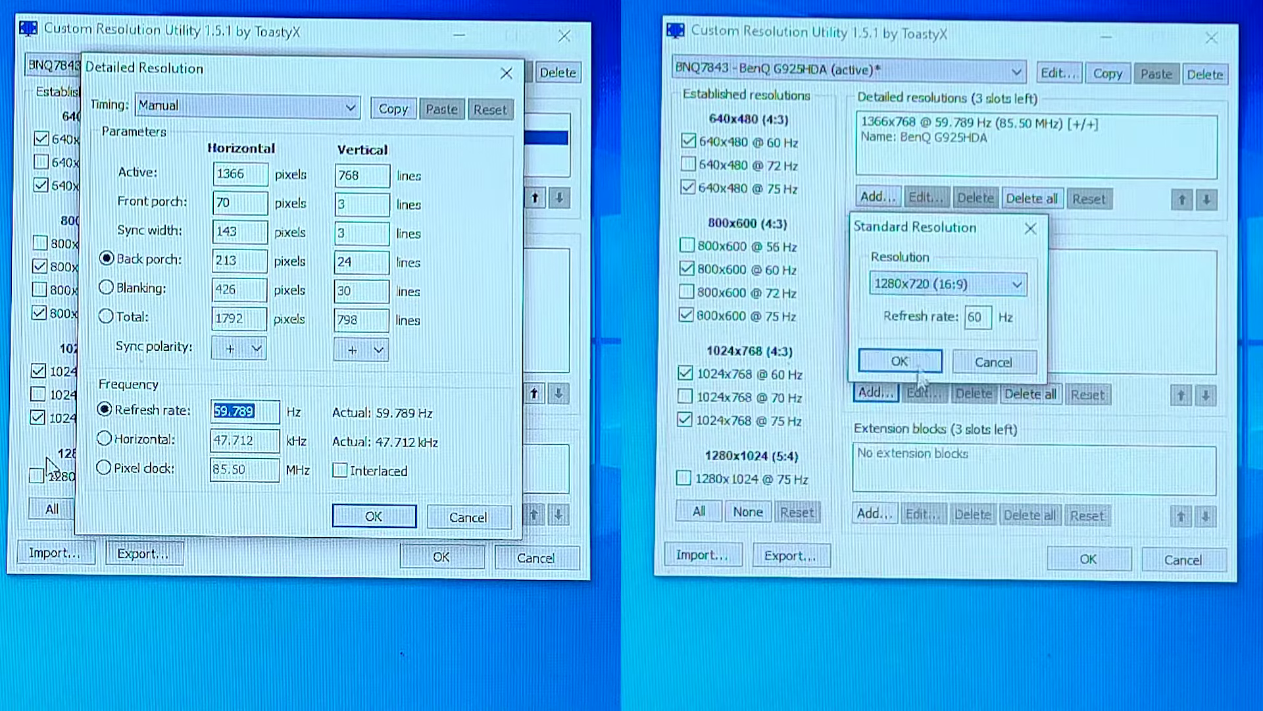
type("75")
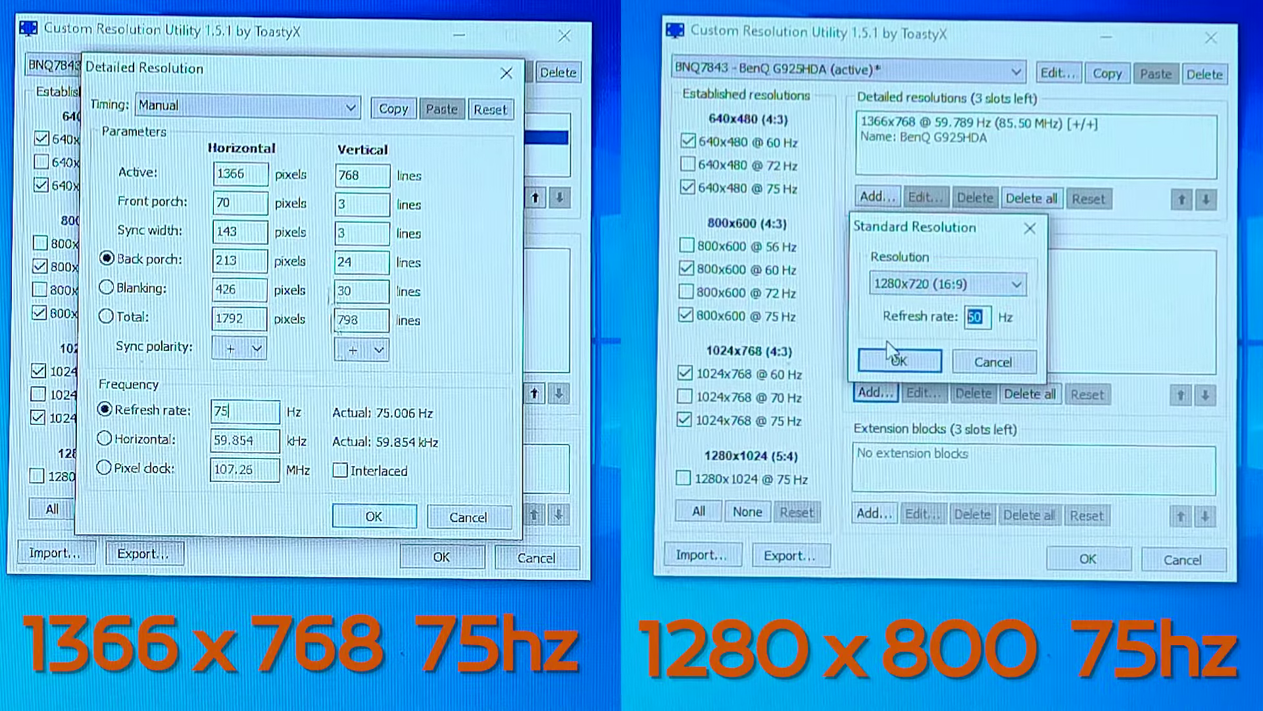
left_click(217, 107)
type("75")
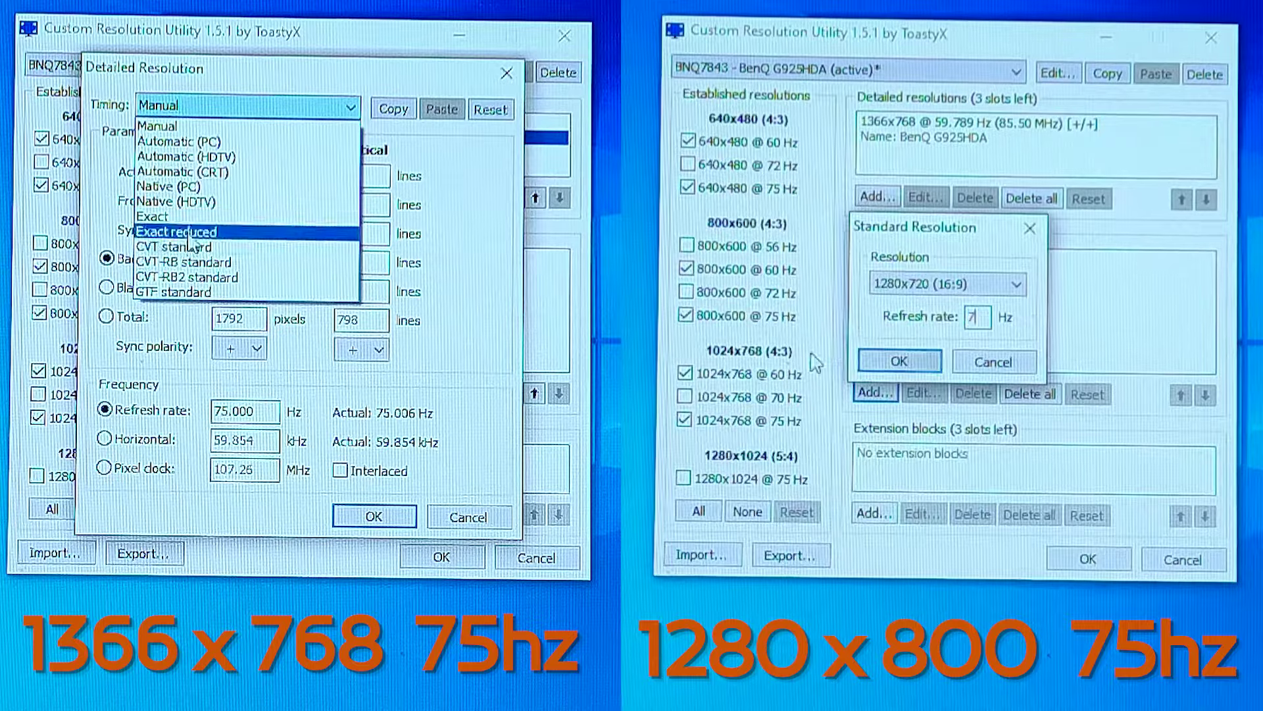
left_click(188, 292)
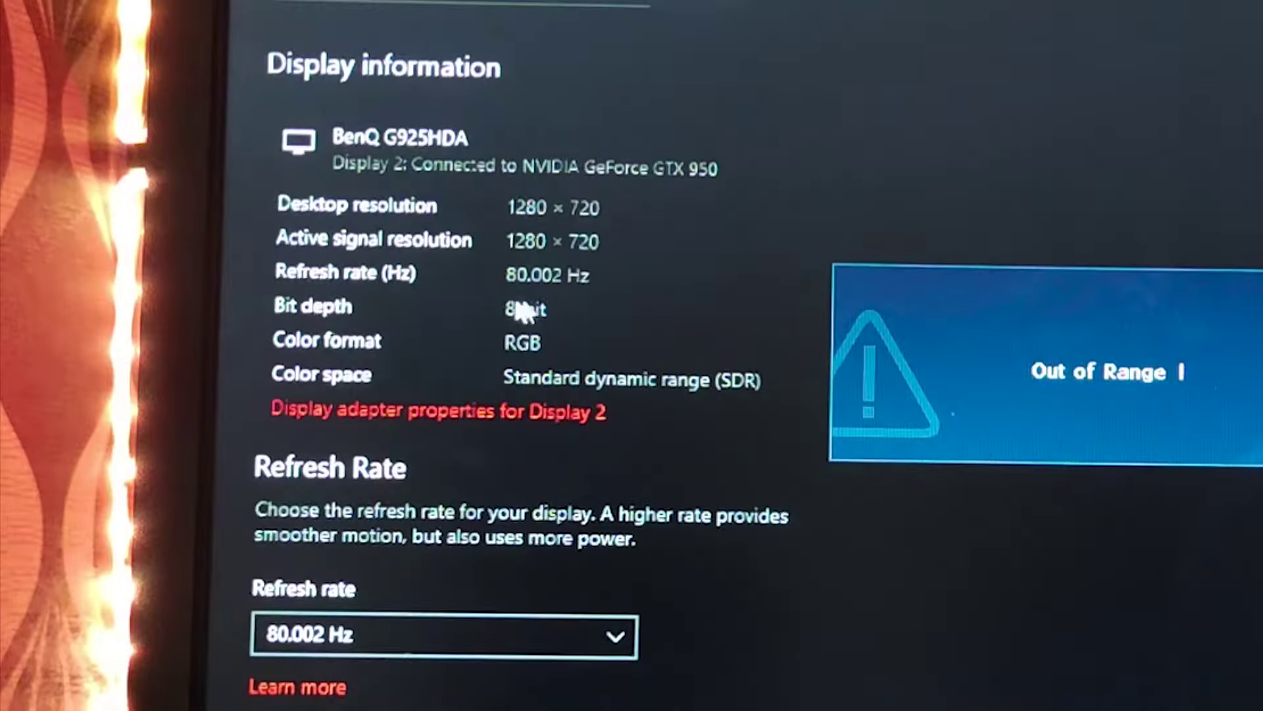
Check the BenQ display's refresh rate choices in the Windows display information settings
left_click(365, 641)
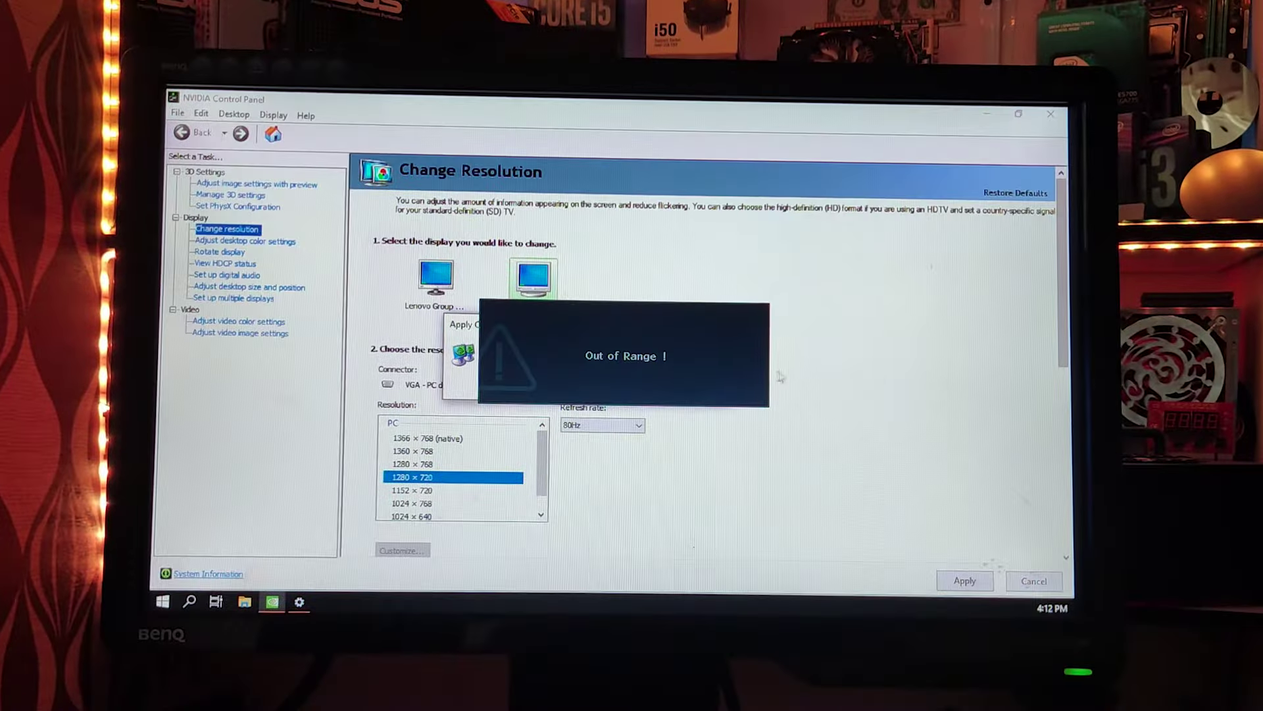
left_click(463, 265)
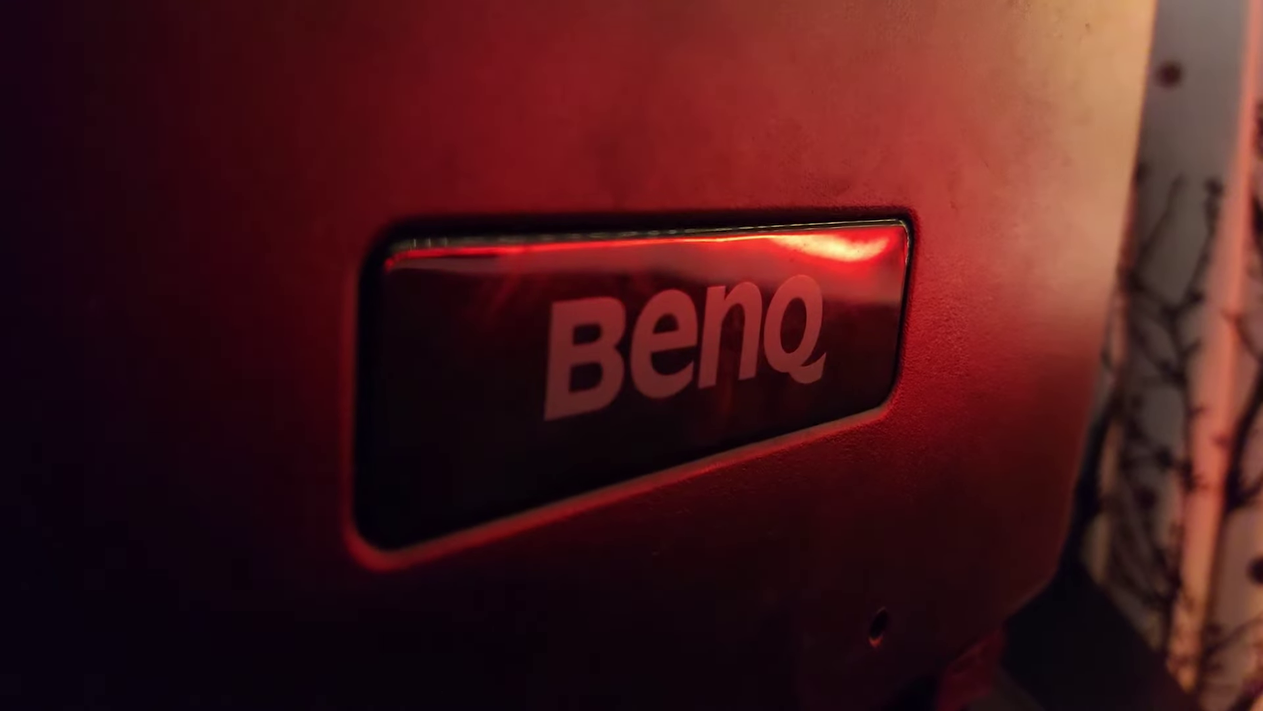